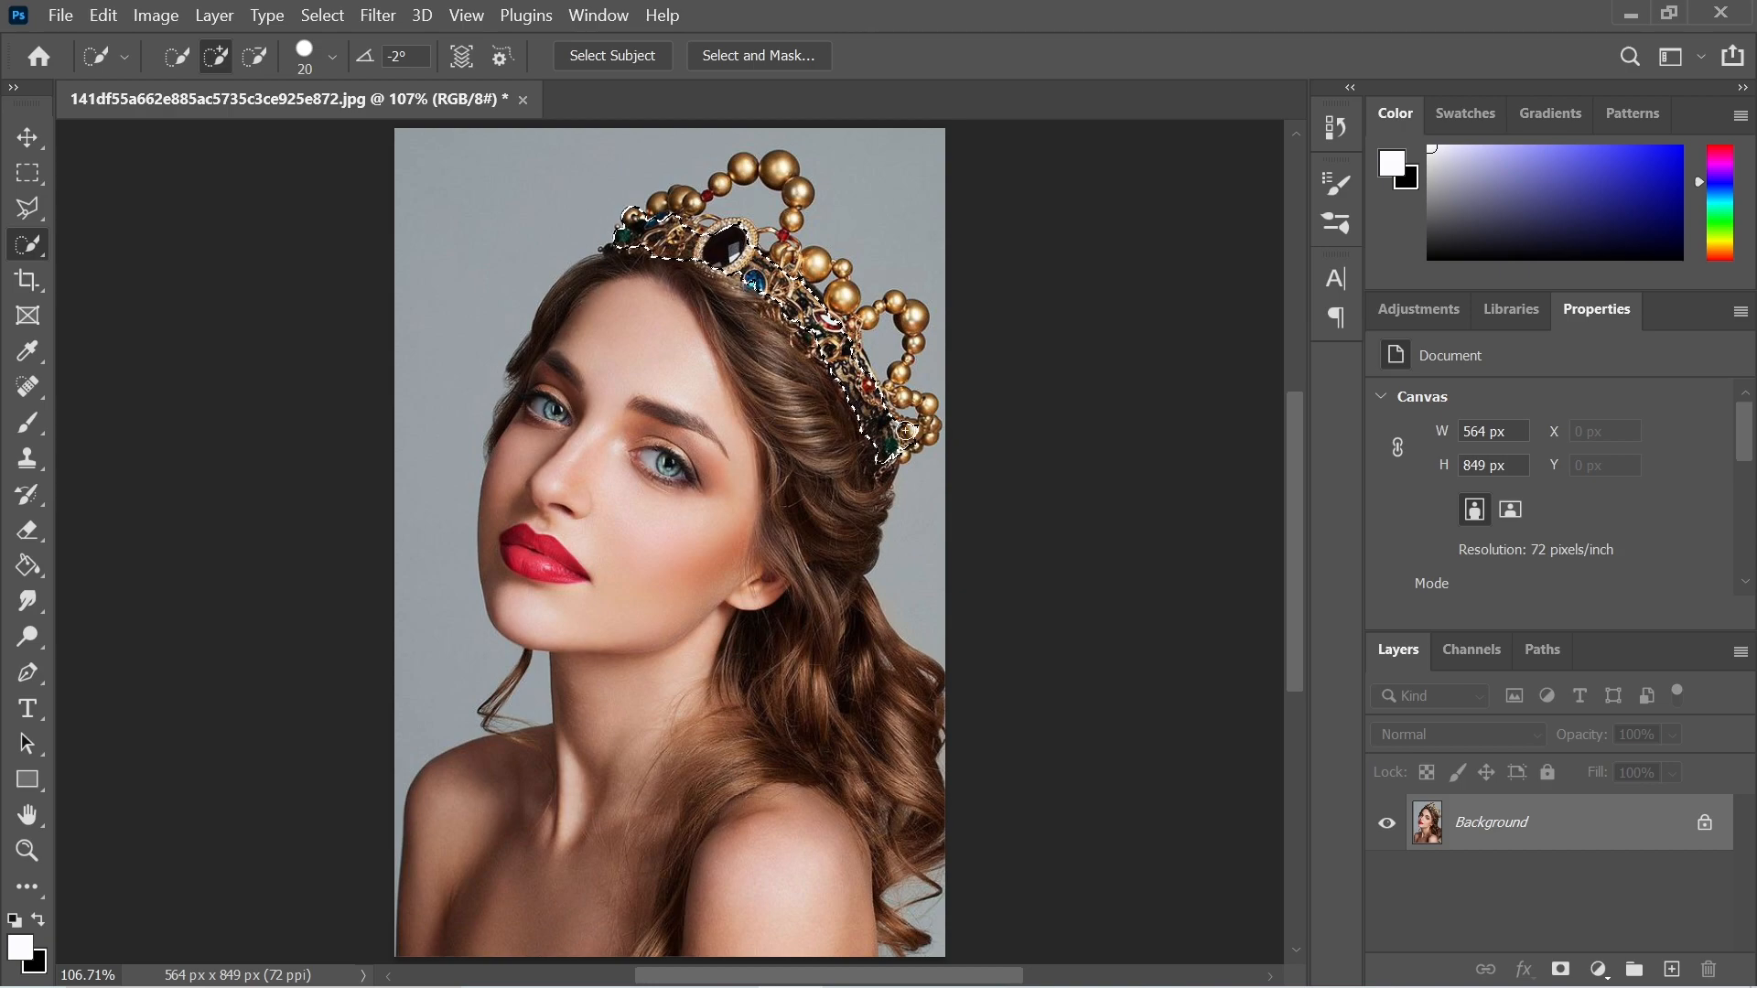
- Copy the selected crown onto a new layer and place that layer in a group
key("alt")
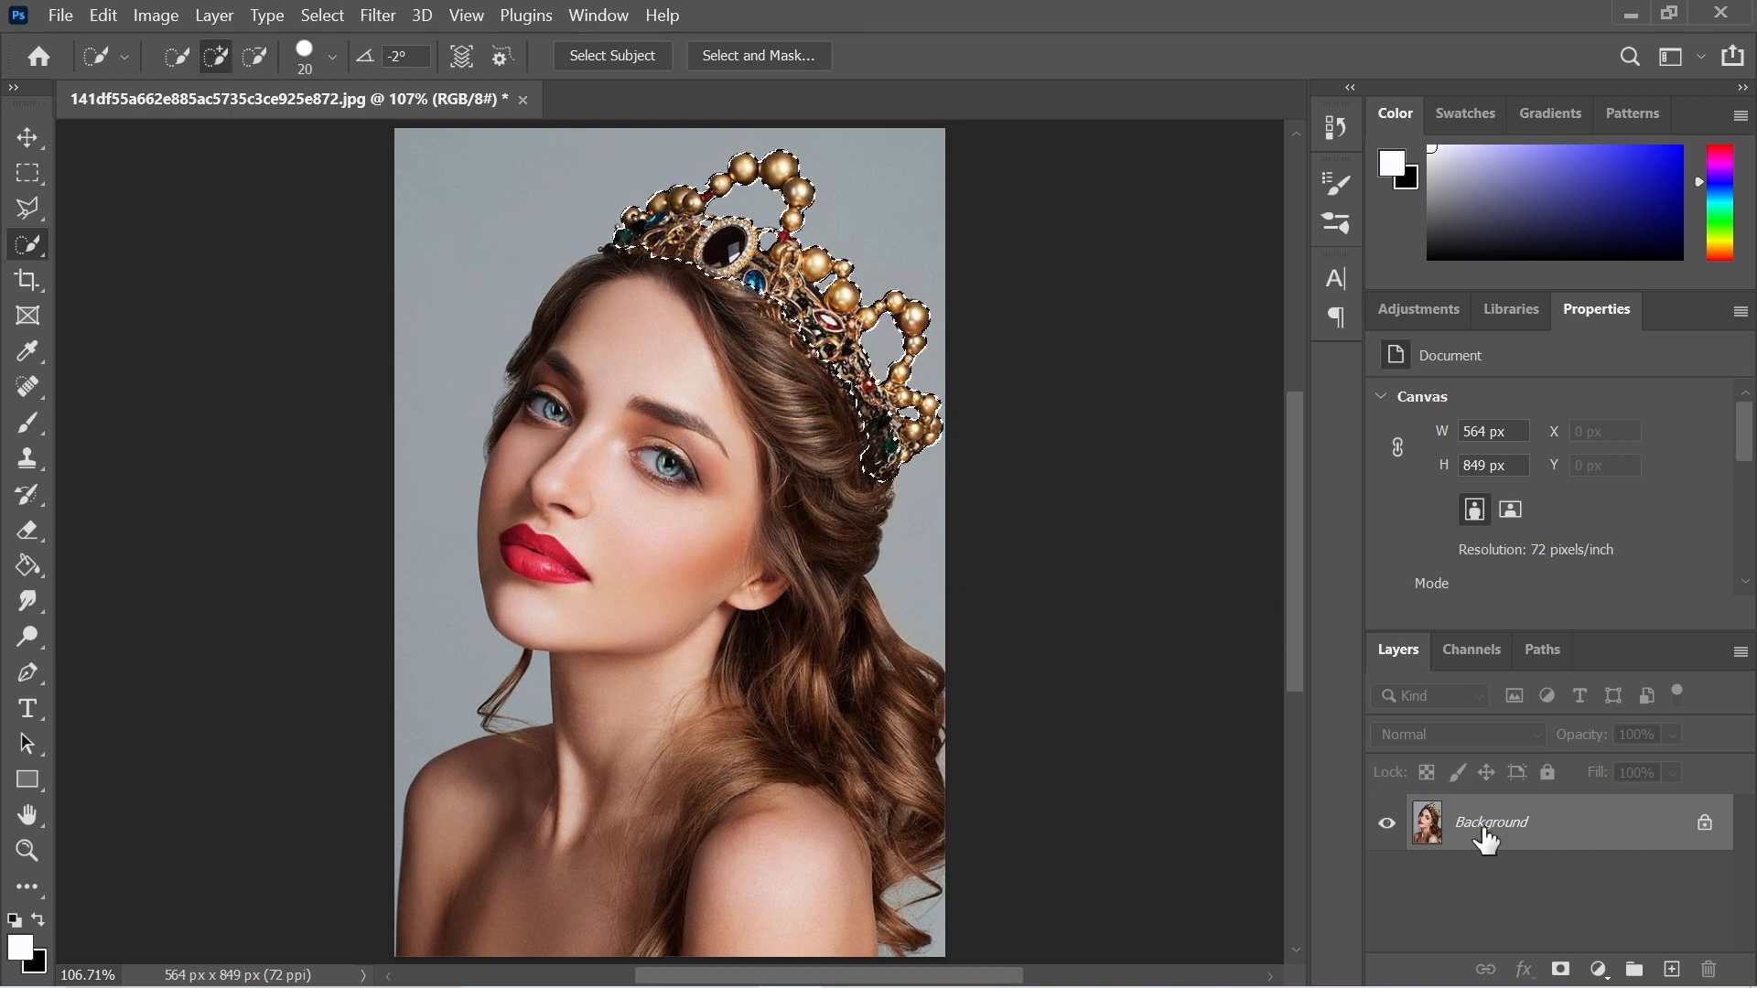
key("ctrl+j")
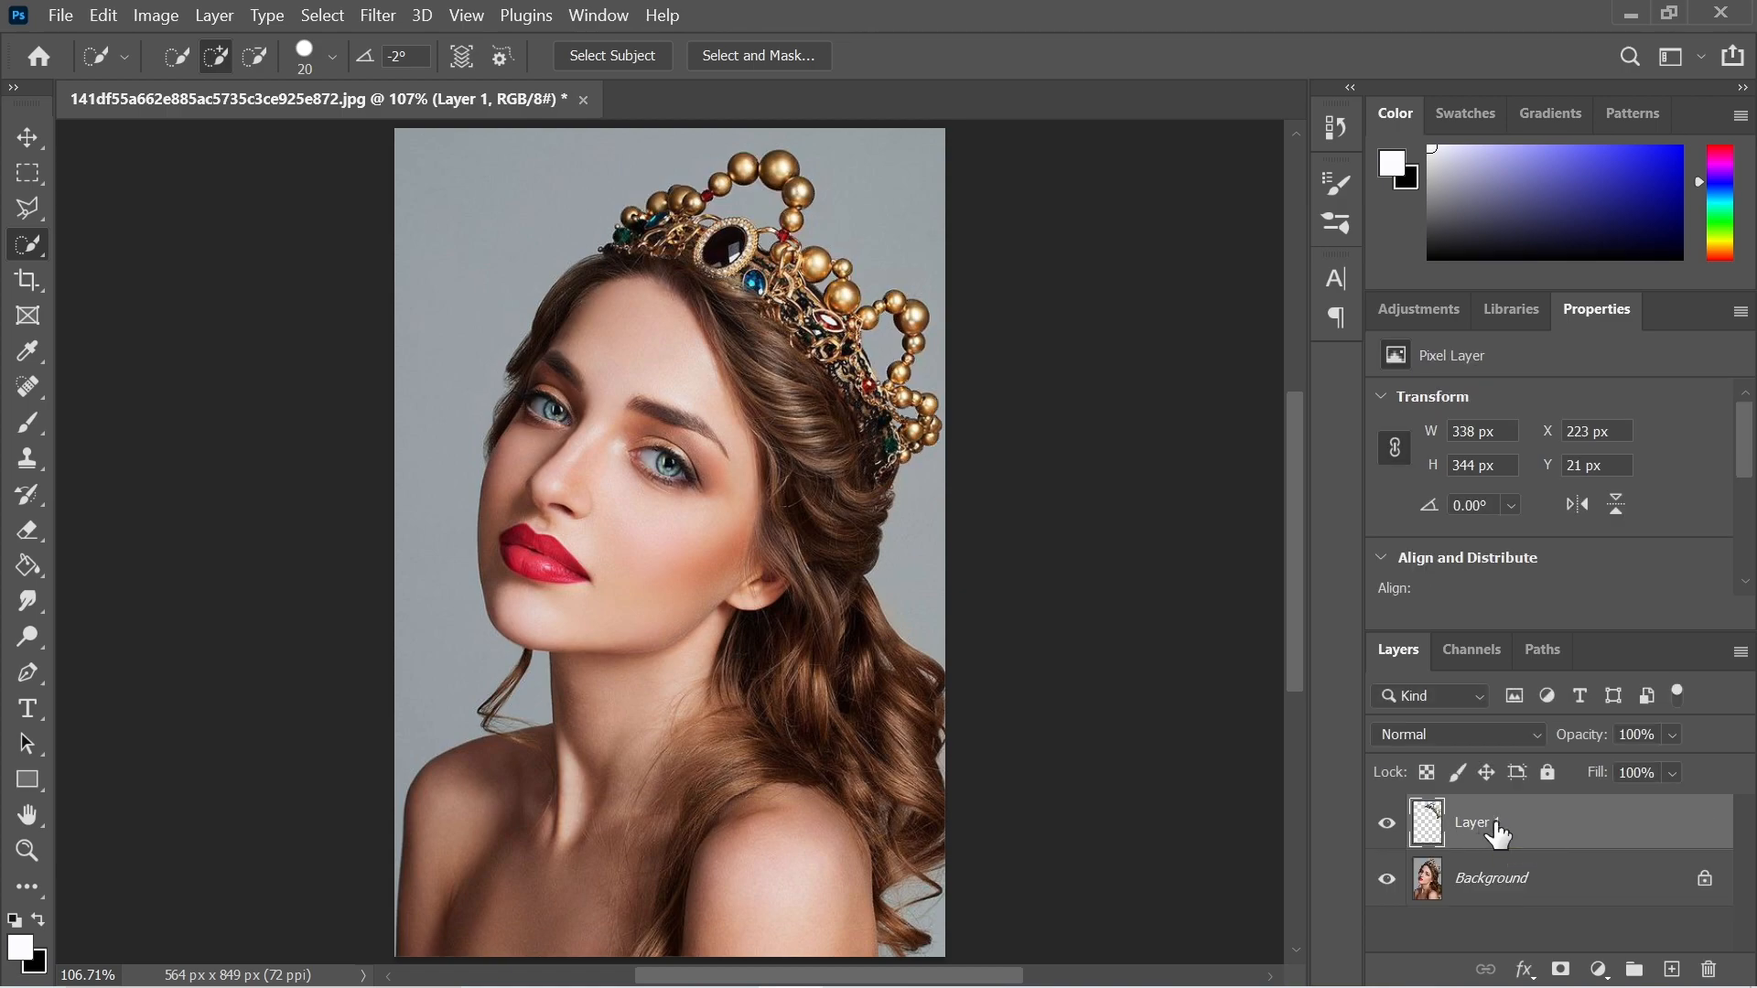
key("ctrl+g")
left_click(1507, 867)
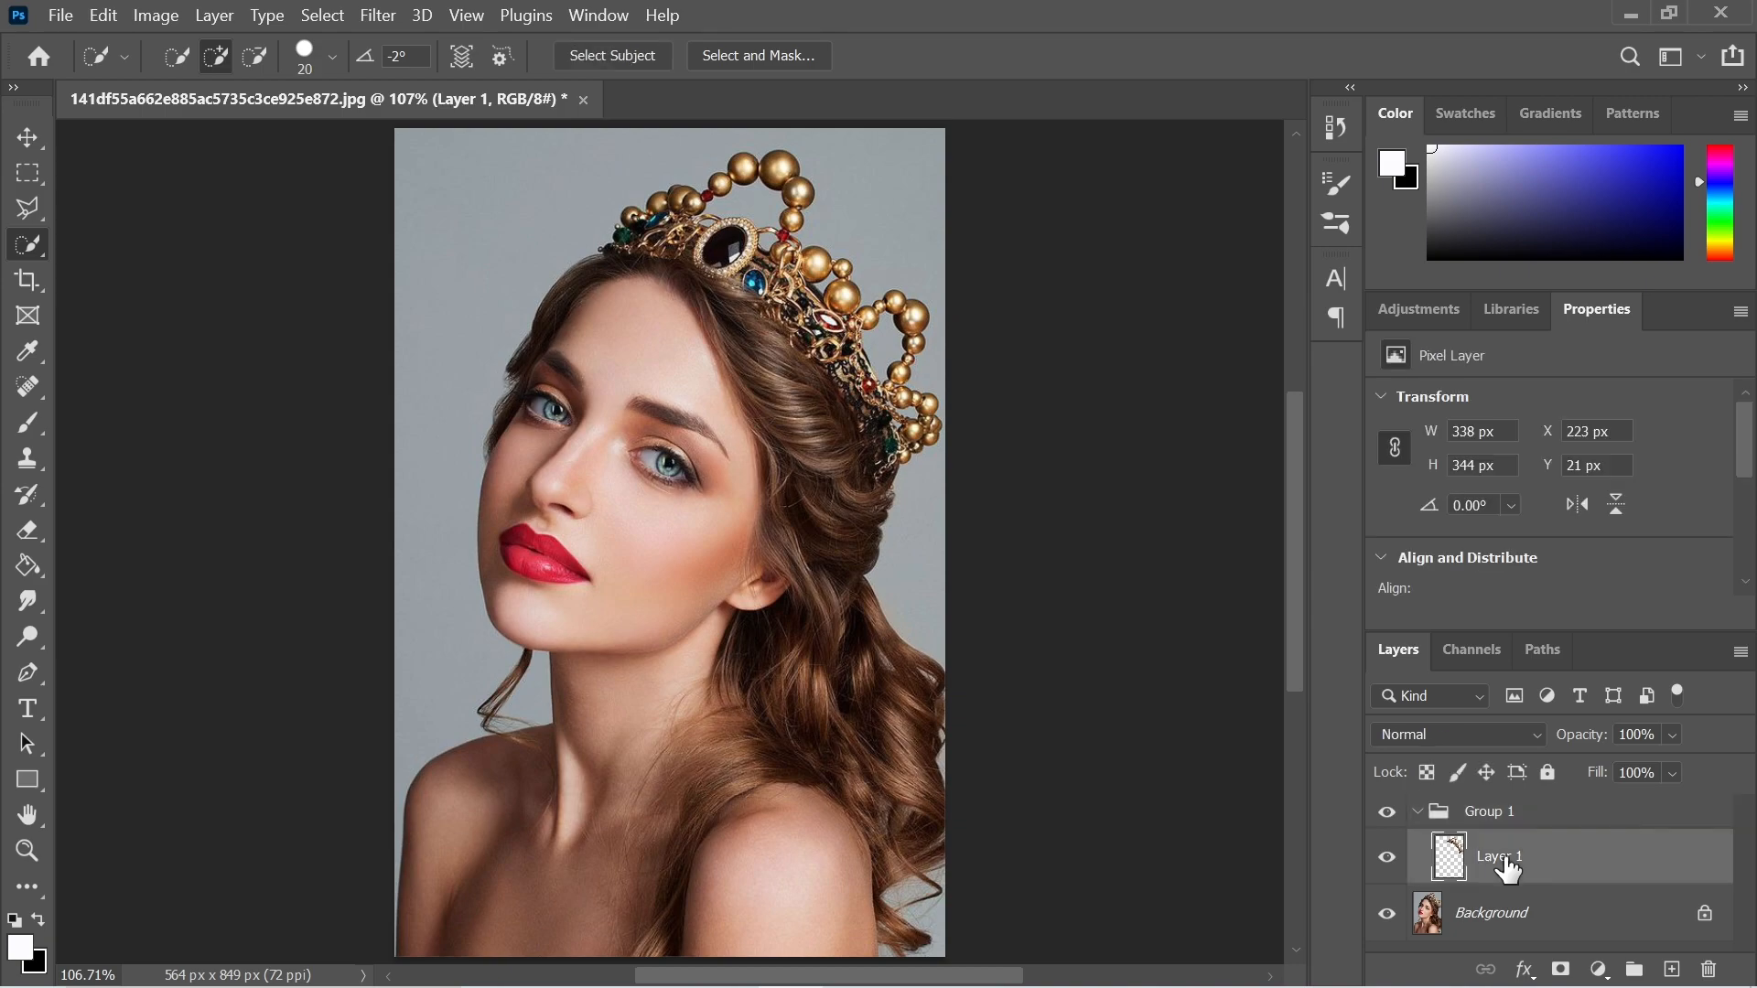
- Convert a duplicate of the crown layer to a smart object and set its blend mode to Linear Dodge (Add)
key("ctrl+j")
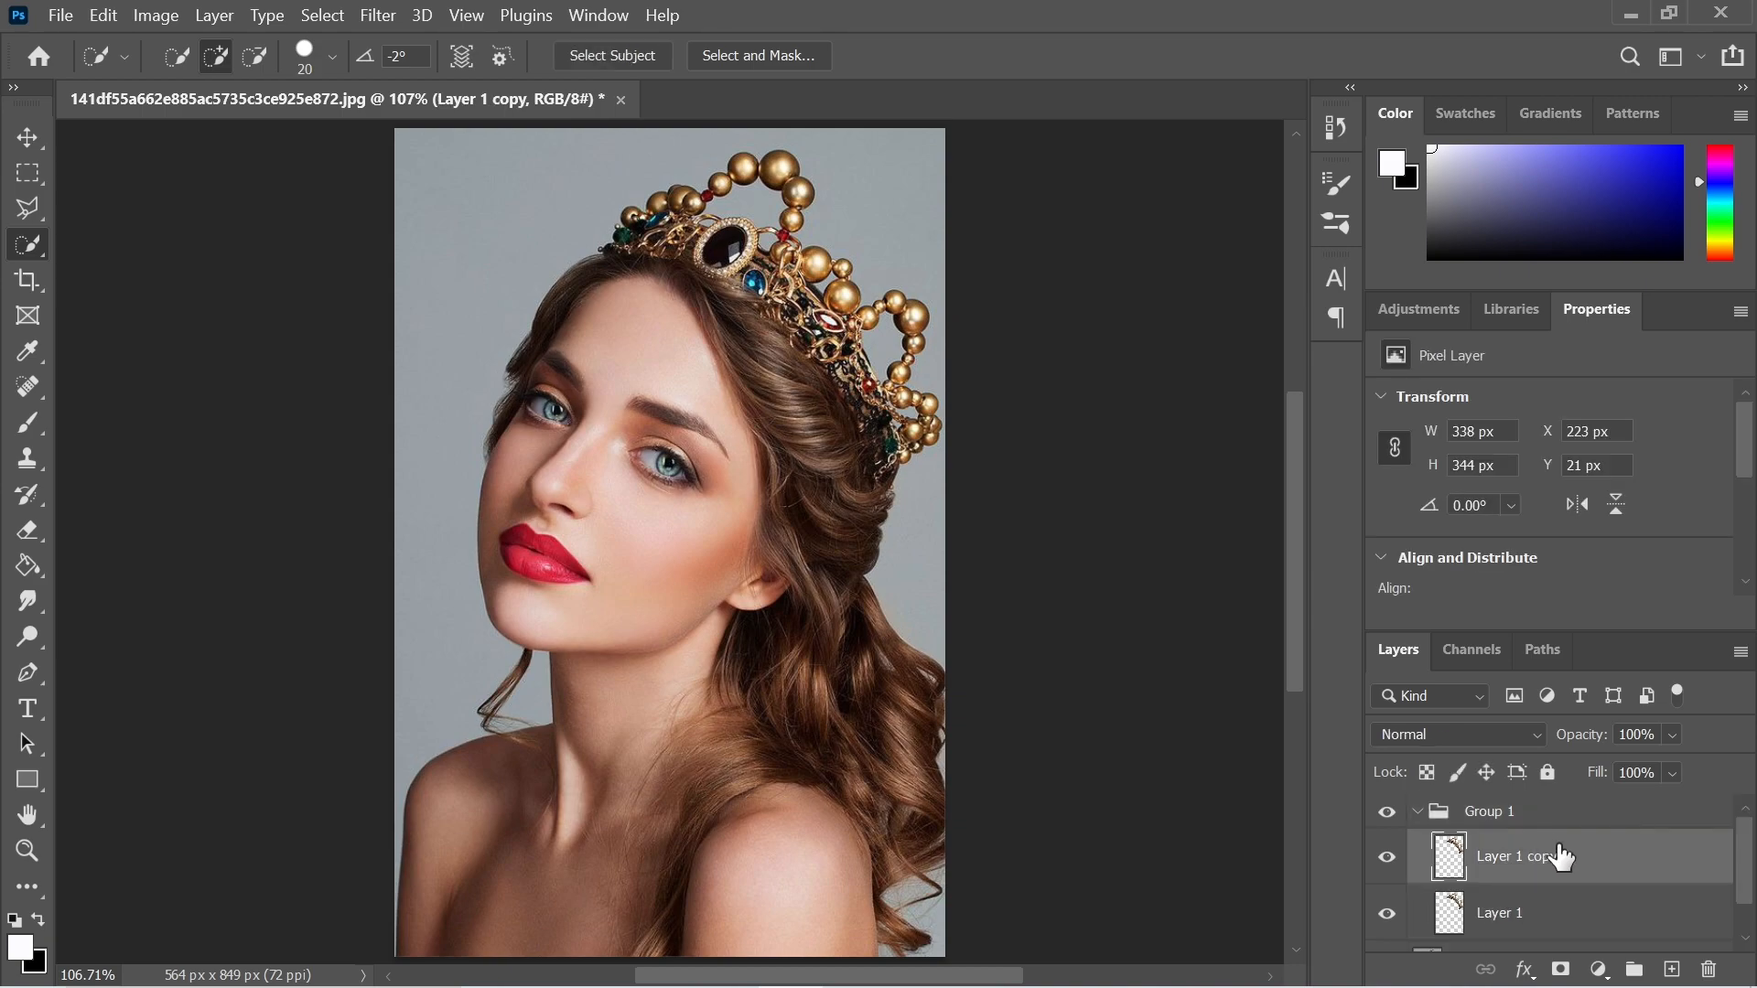
right_click(1526, 864)
left_click(1301, 398)
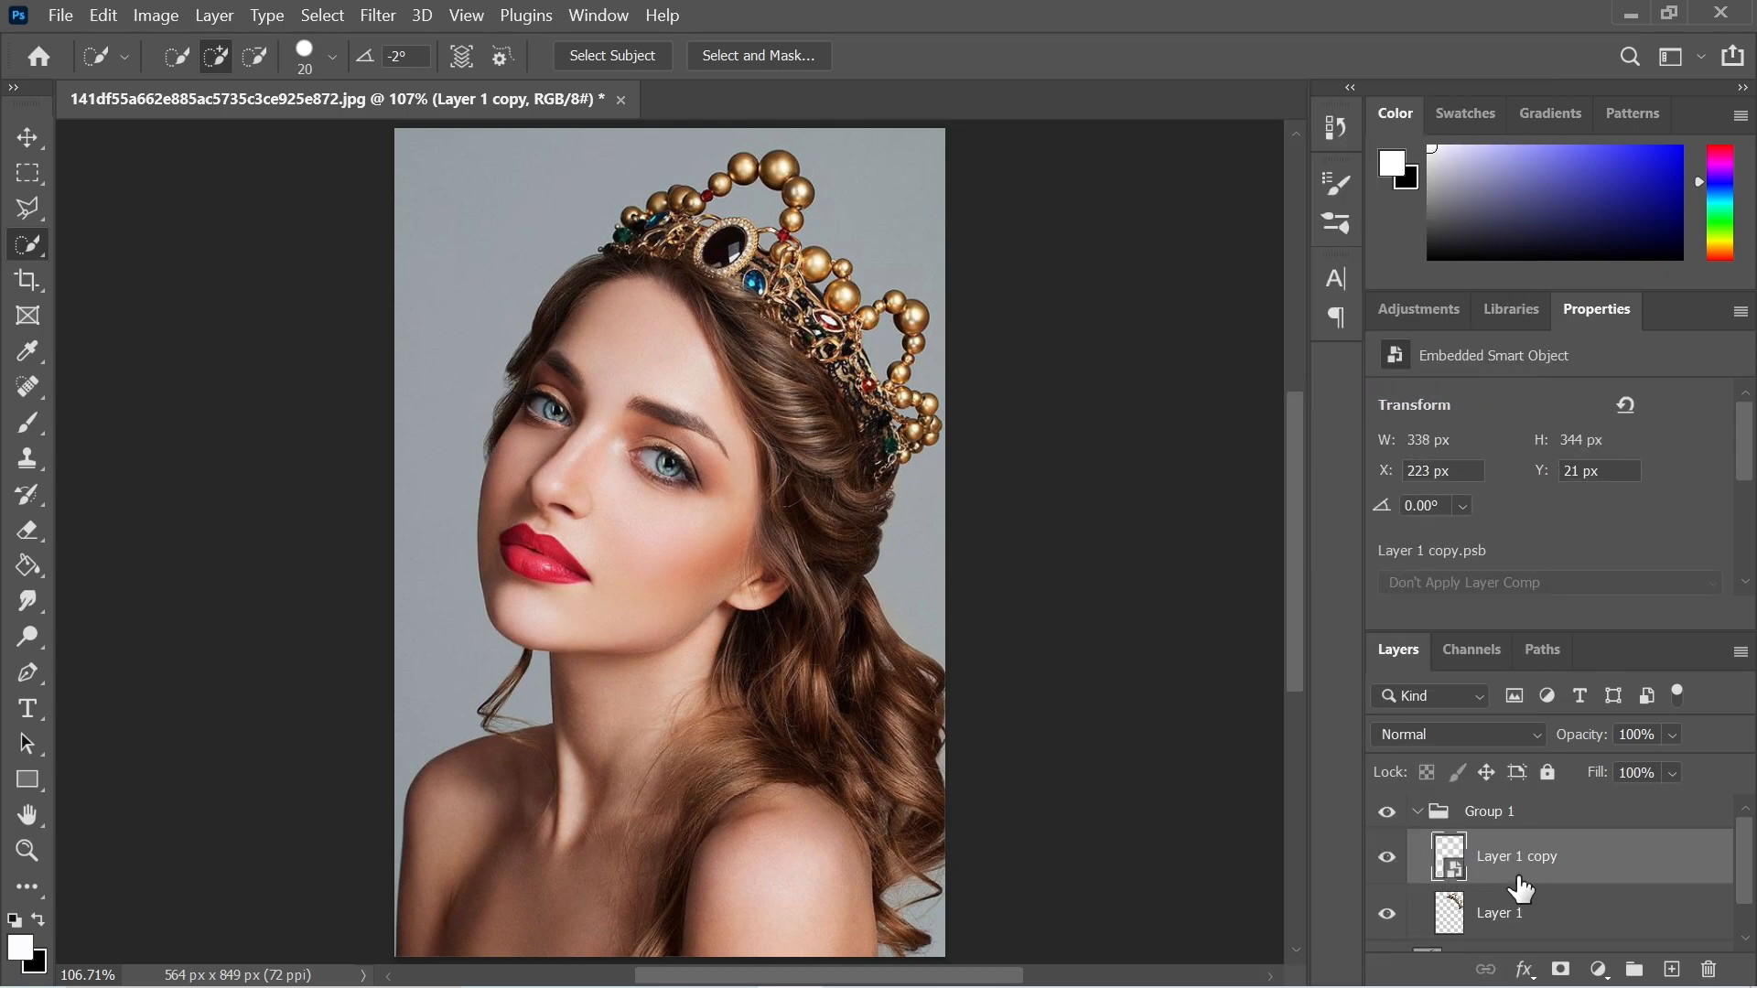
left_click(1458, 737)
left_click(1443, 566)
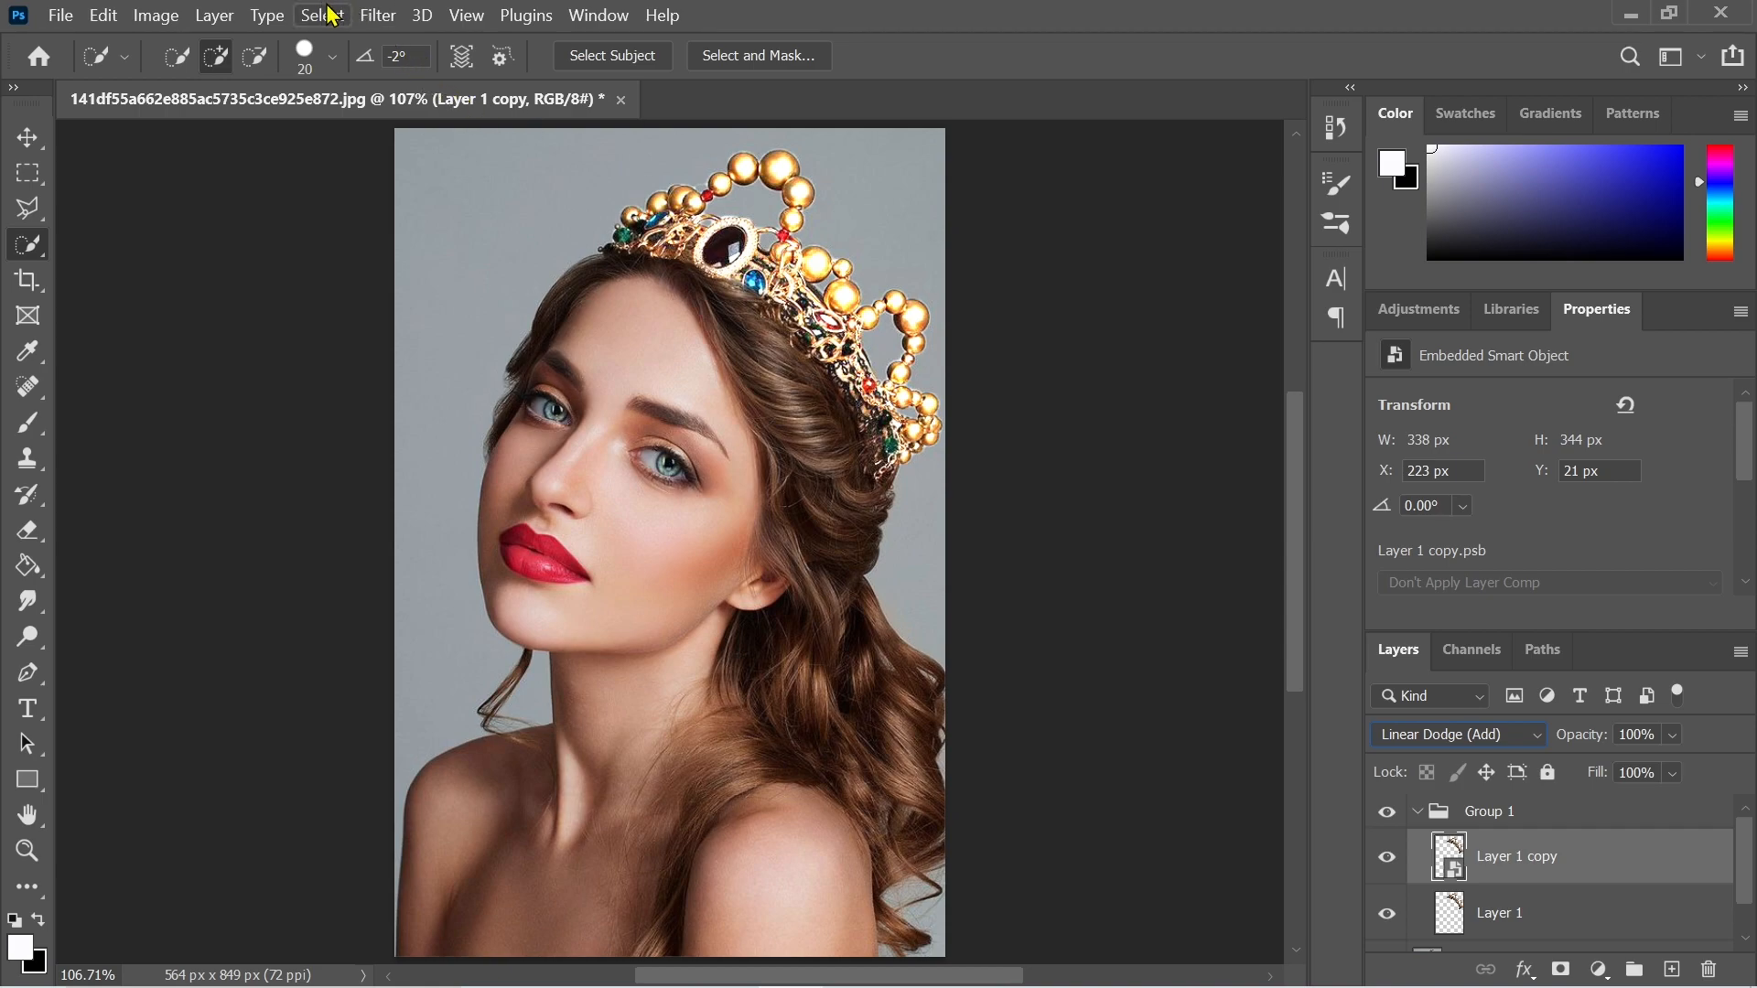
- Apply a Gaussian Blur with a radius of 5 pixels to the crown smart object
left_click(375, 16)
mouse_move(440, 346)
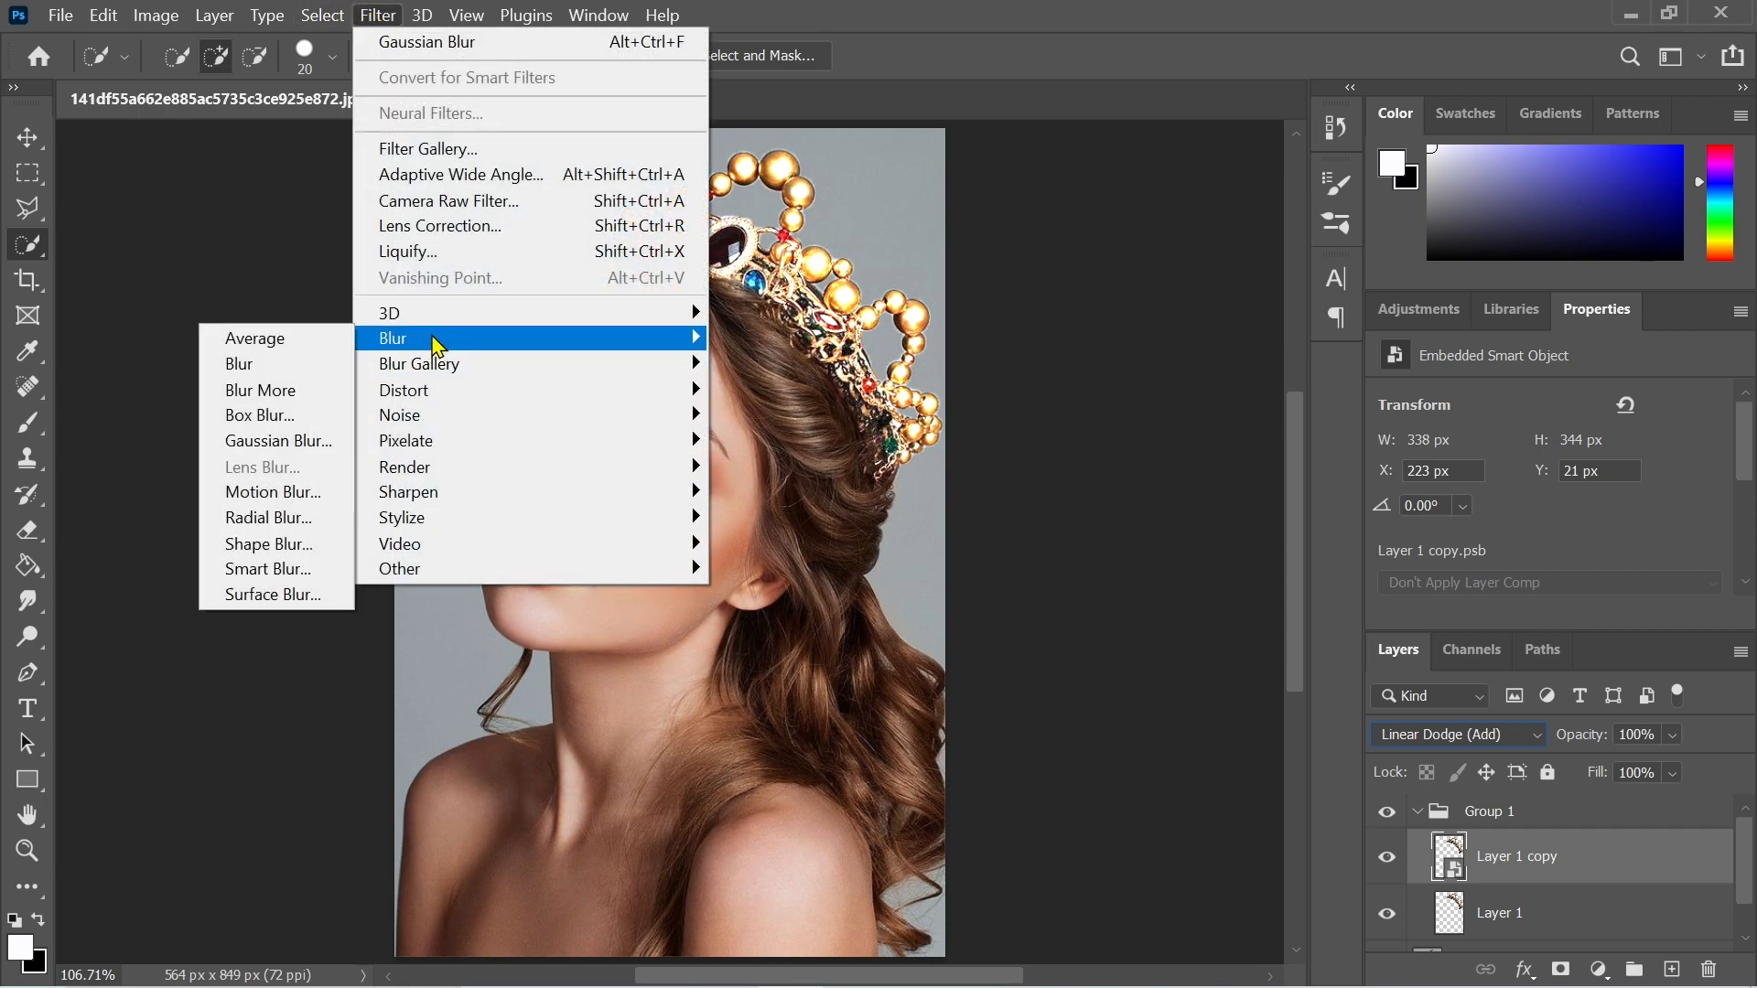
left_click(275, 441)
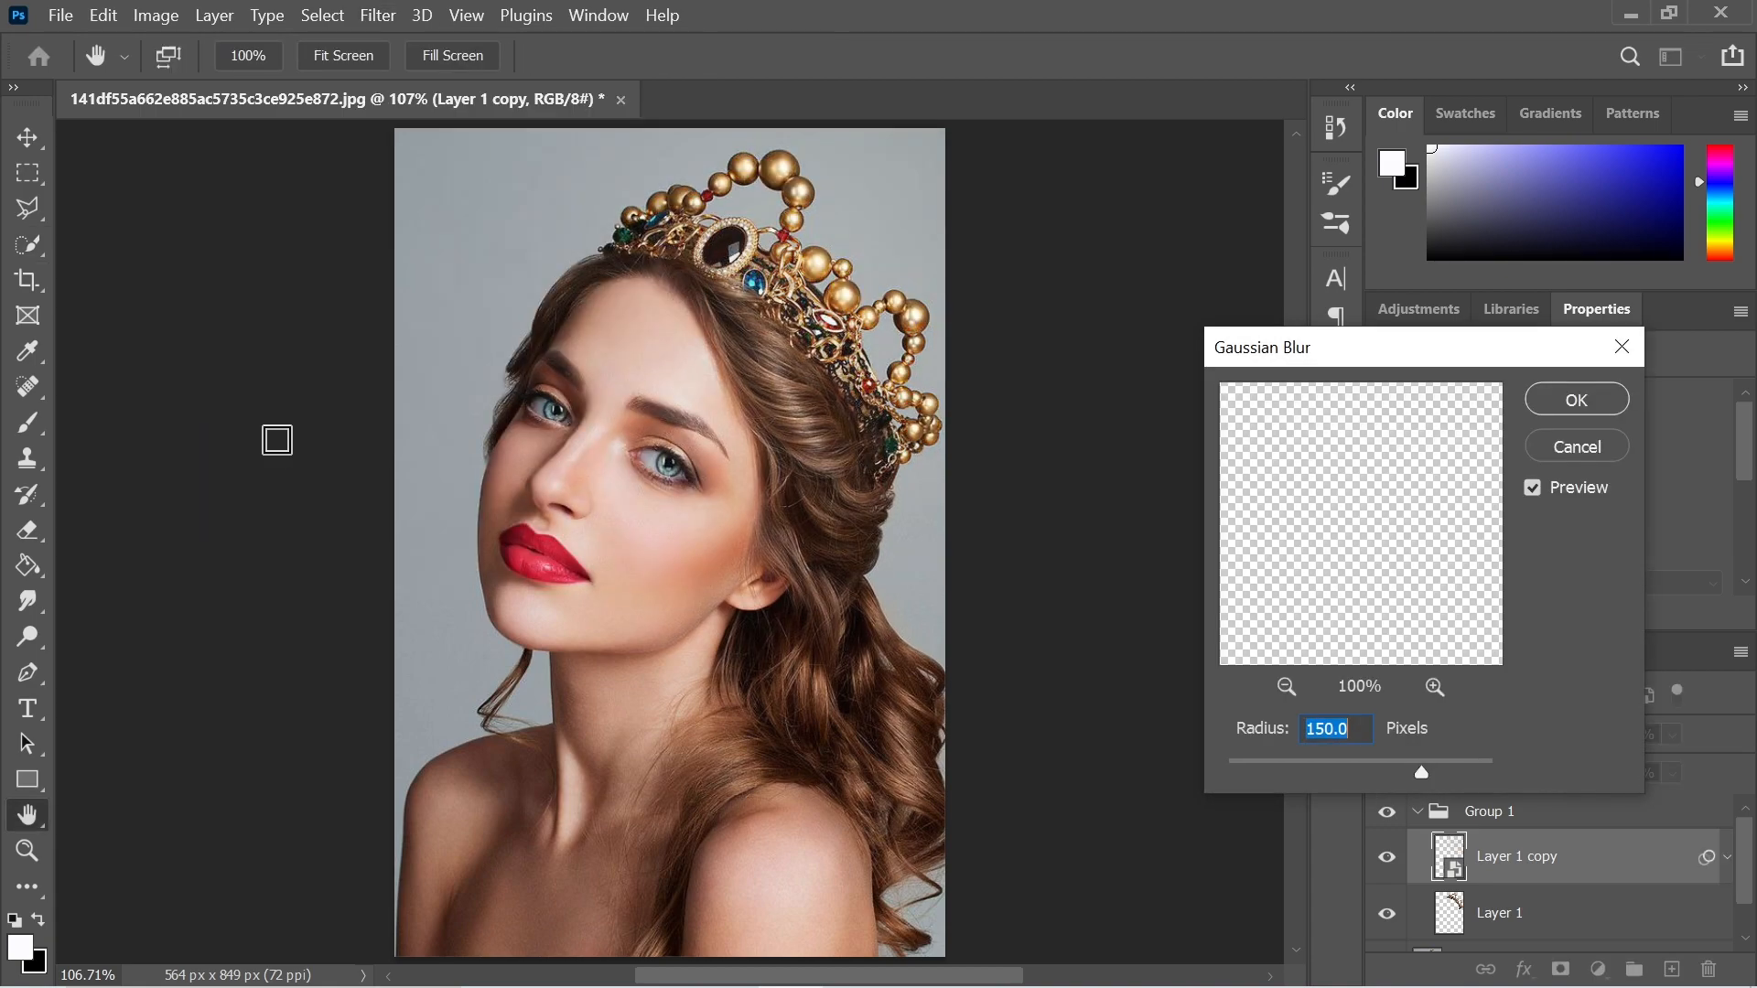
type("5")
left_click(1584, 404)
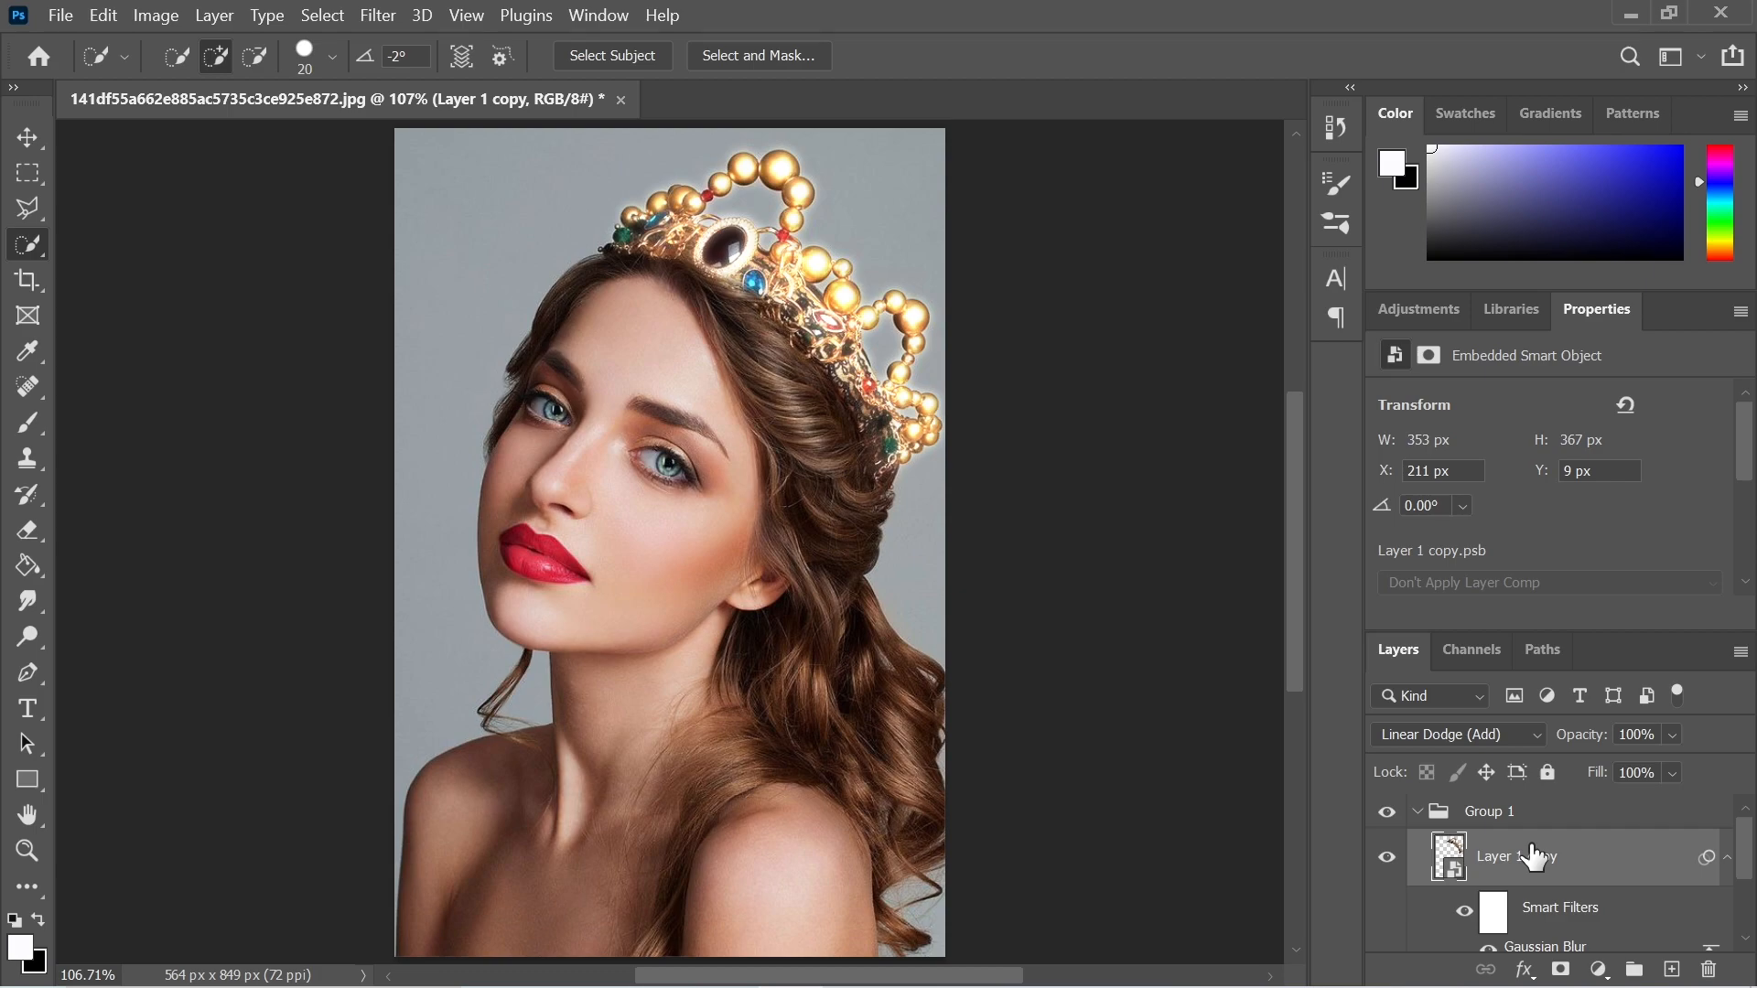
- Duplicate the blurred crown layer and set the copy's Gaussian Blur radius to 50 pixels
key("ctrl+j")
double_click(1546, 940)
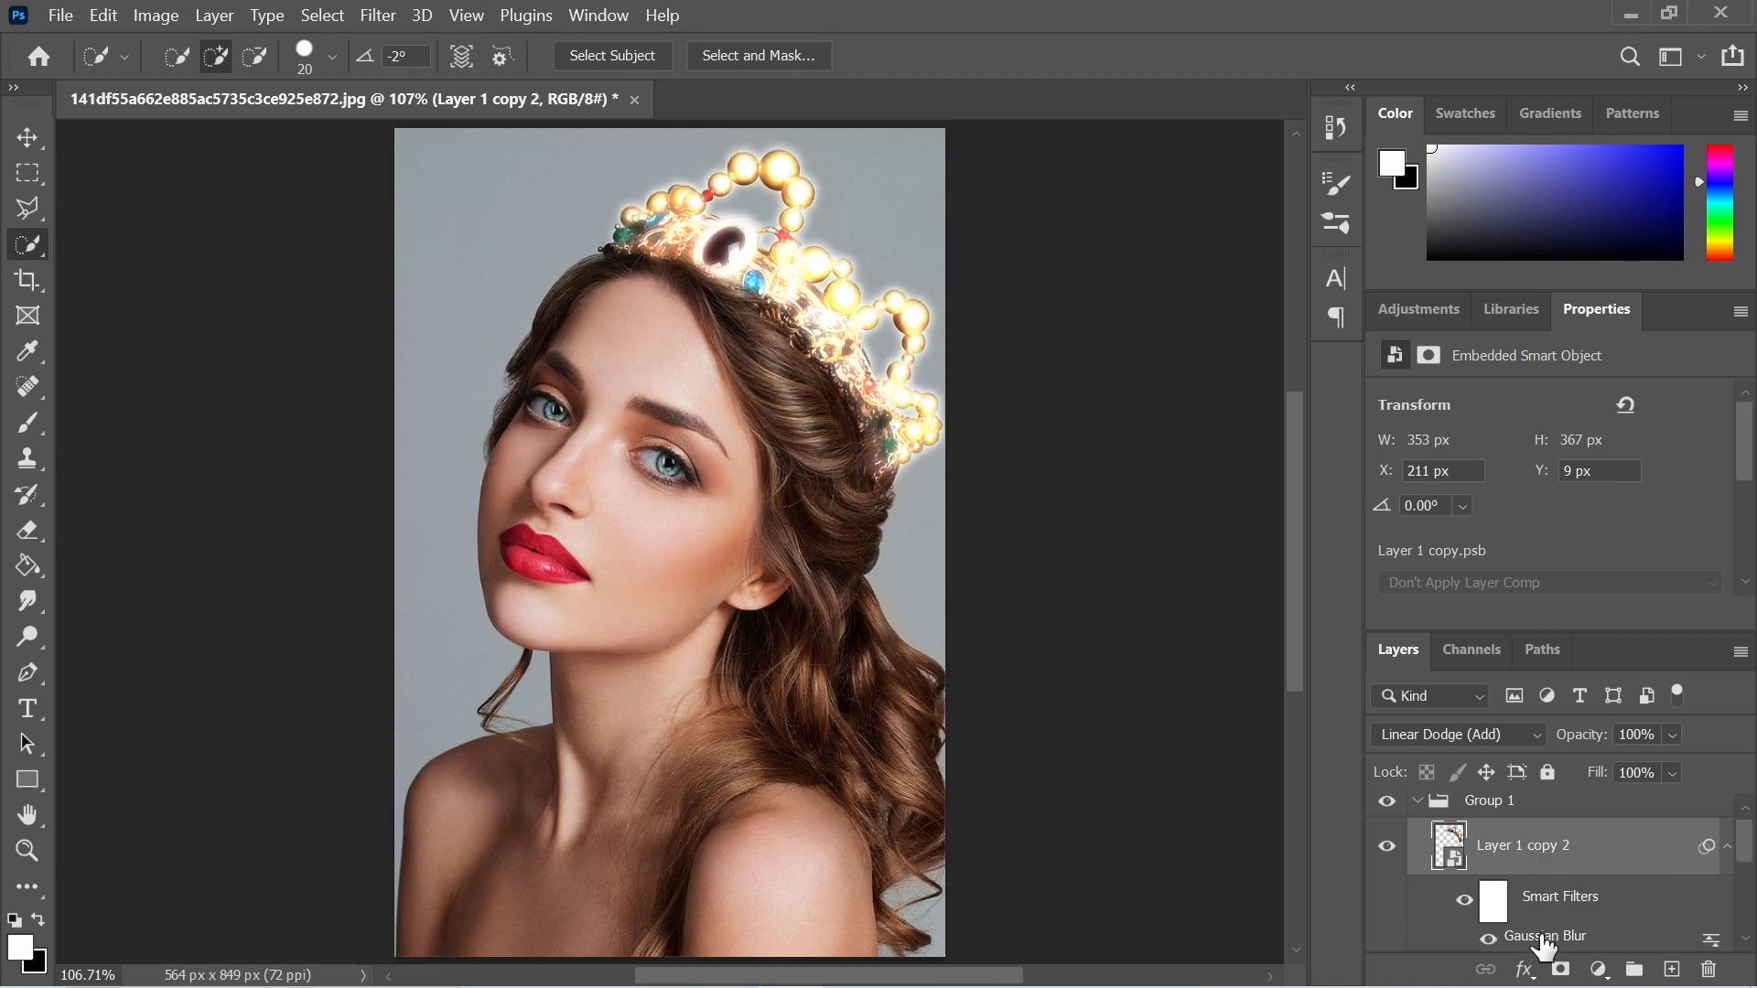
type("50")
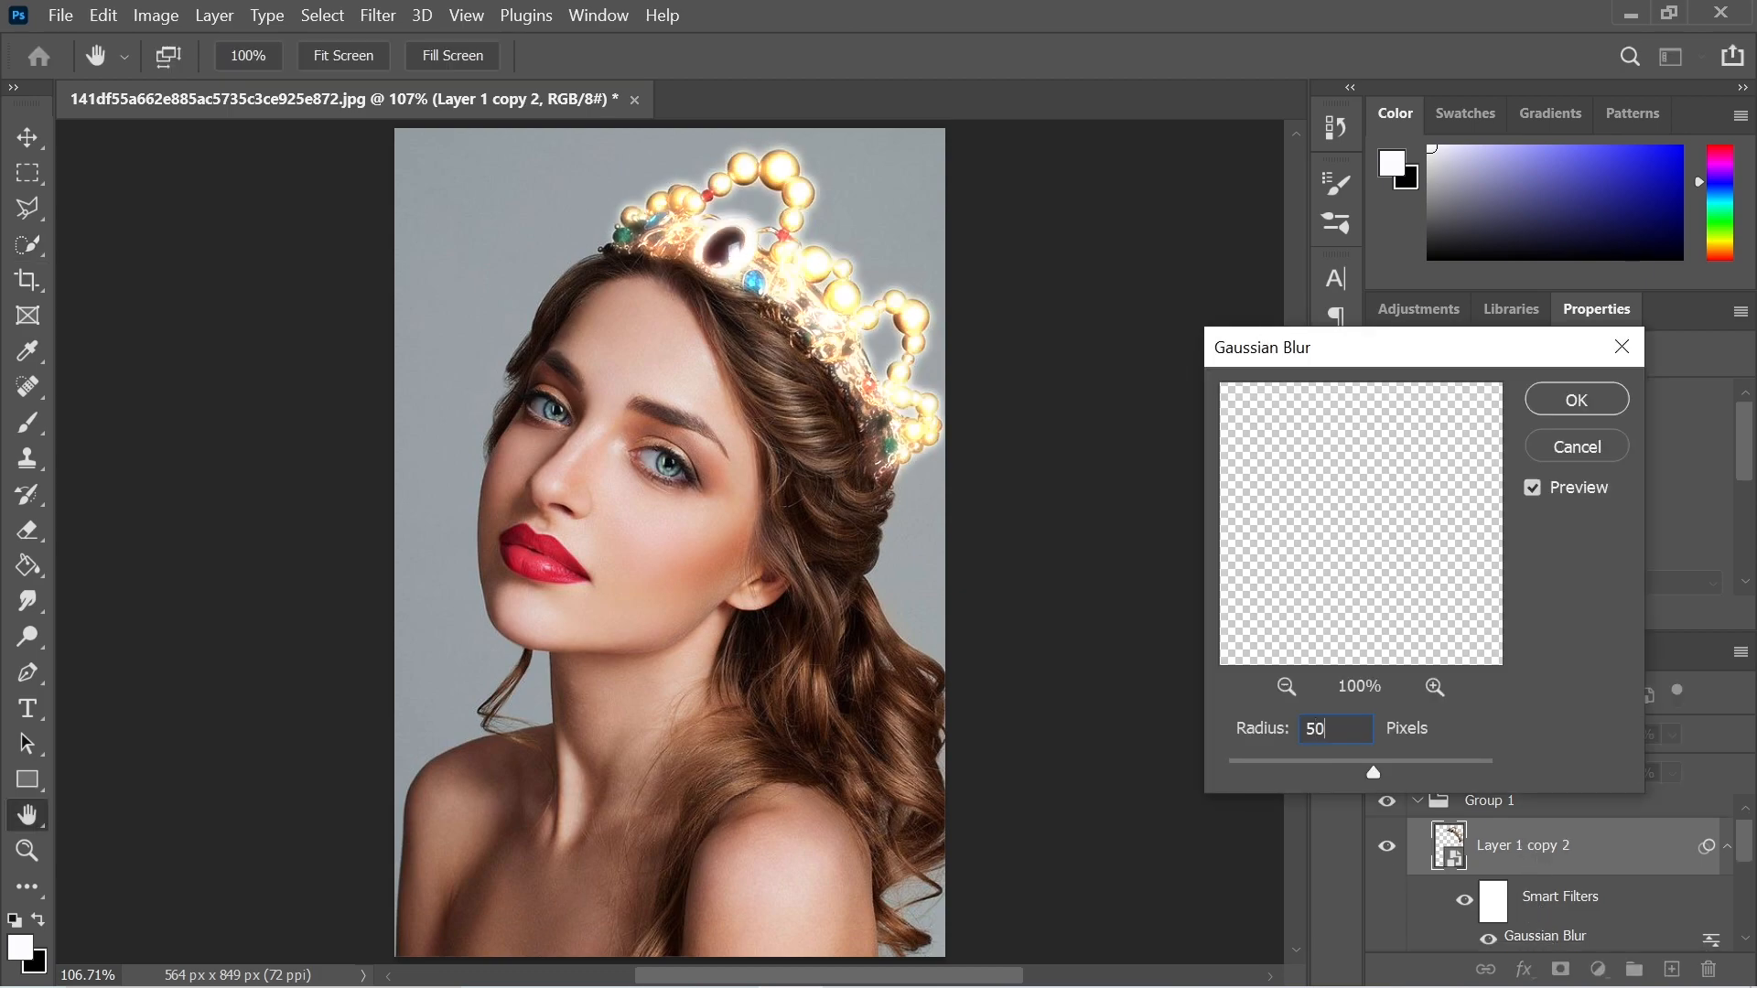
left_click(1574, 407)
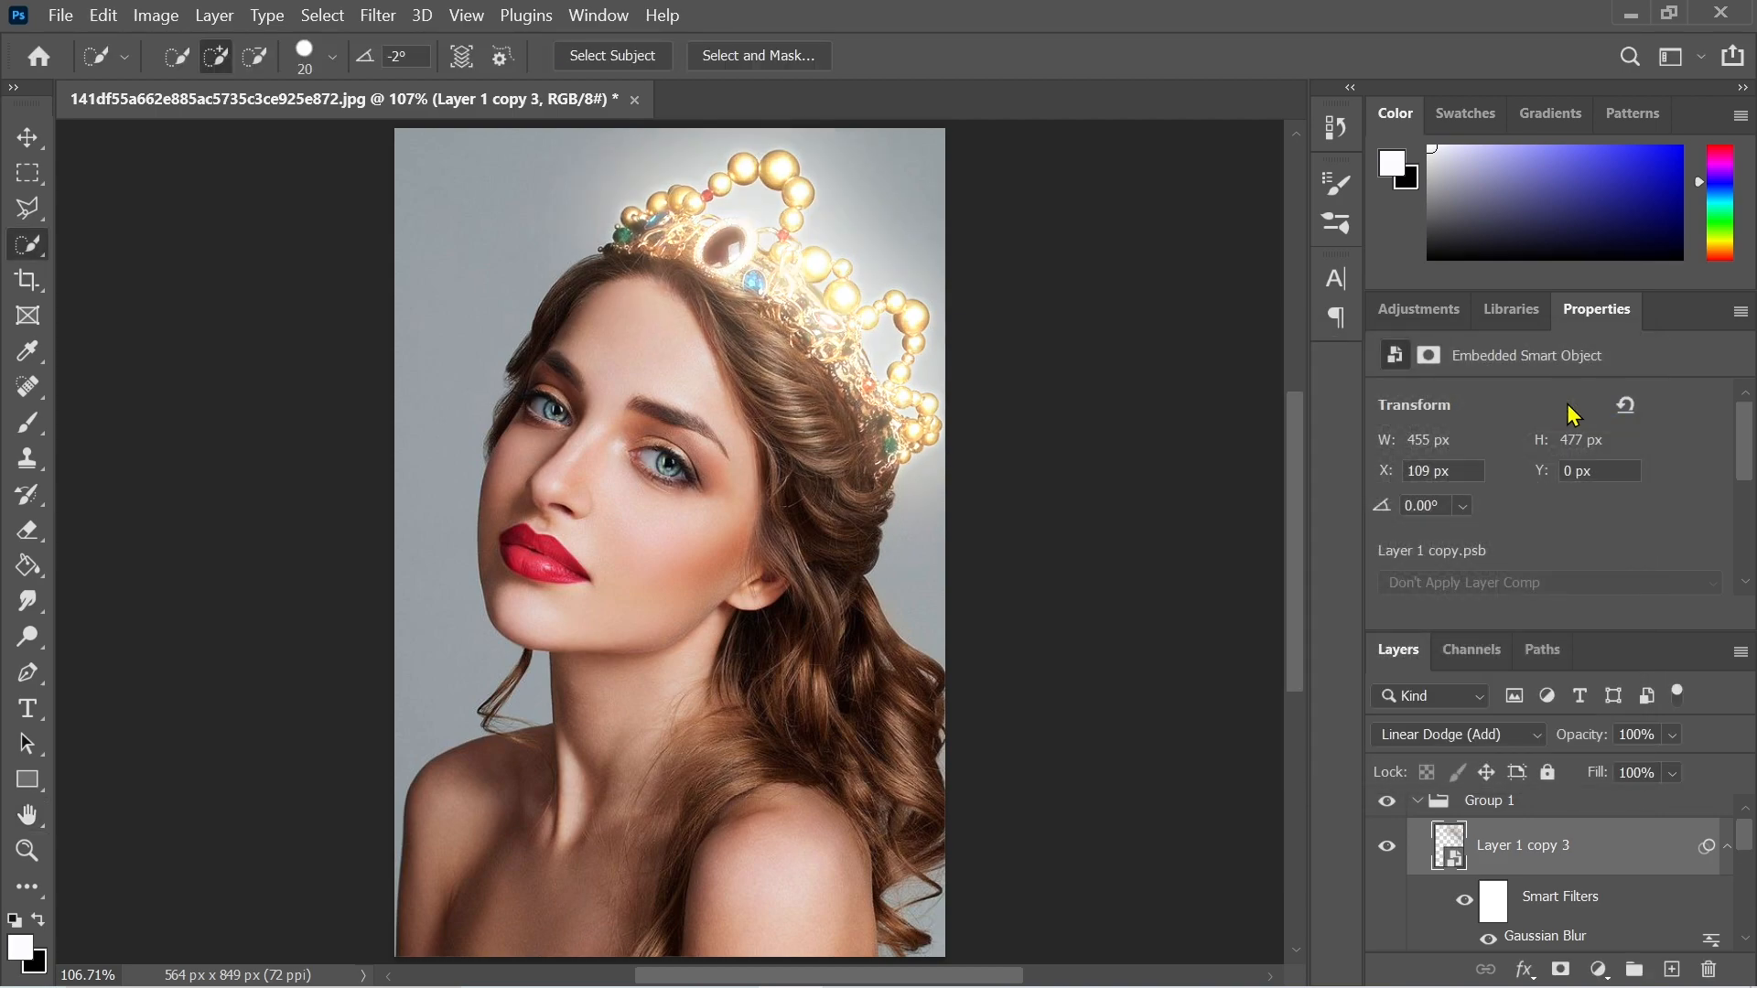
- Set the Gaussian Blur radius of the topmost crown copy to 150 pixels
double_click(1526, 937)
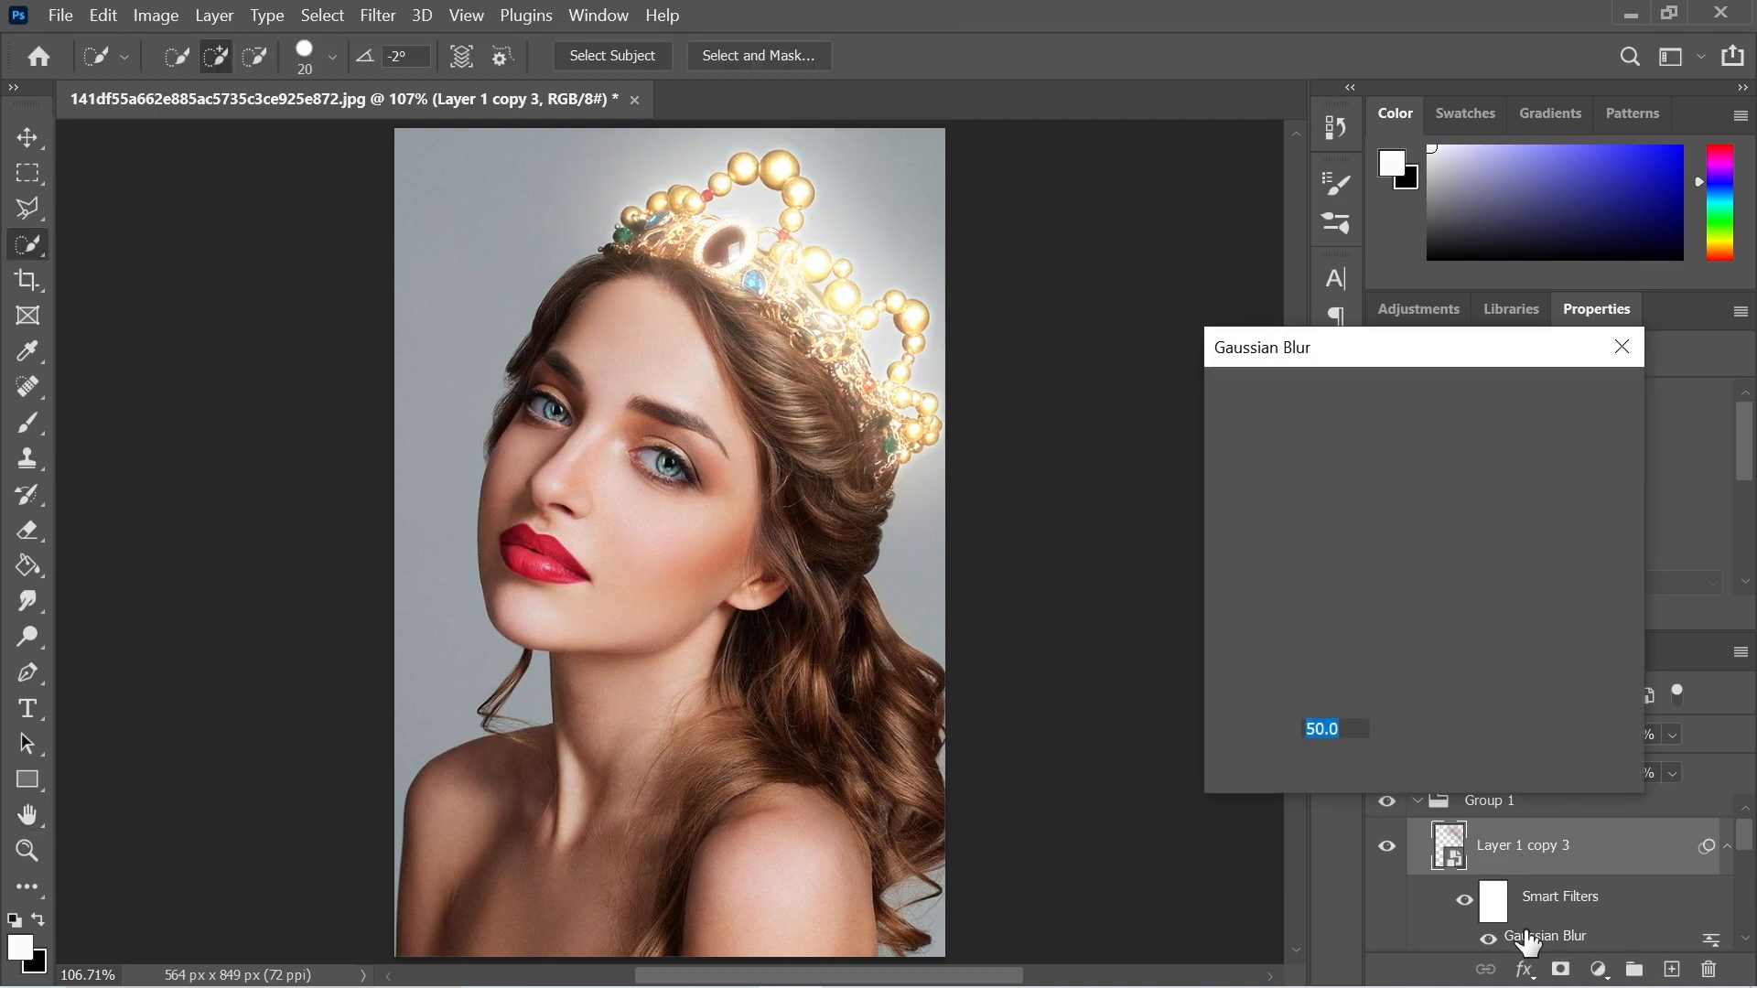
type("150")
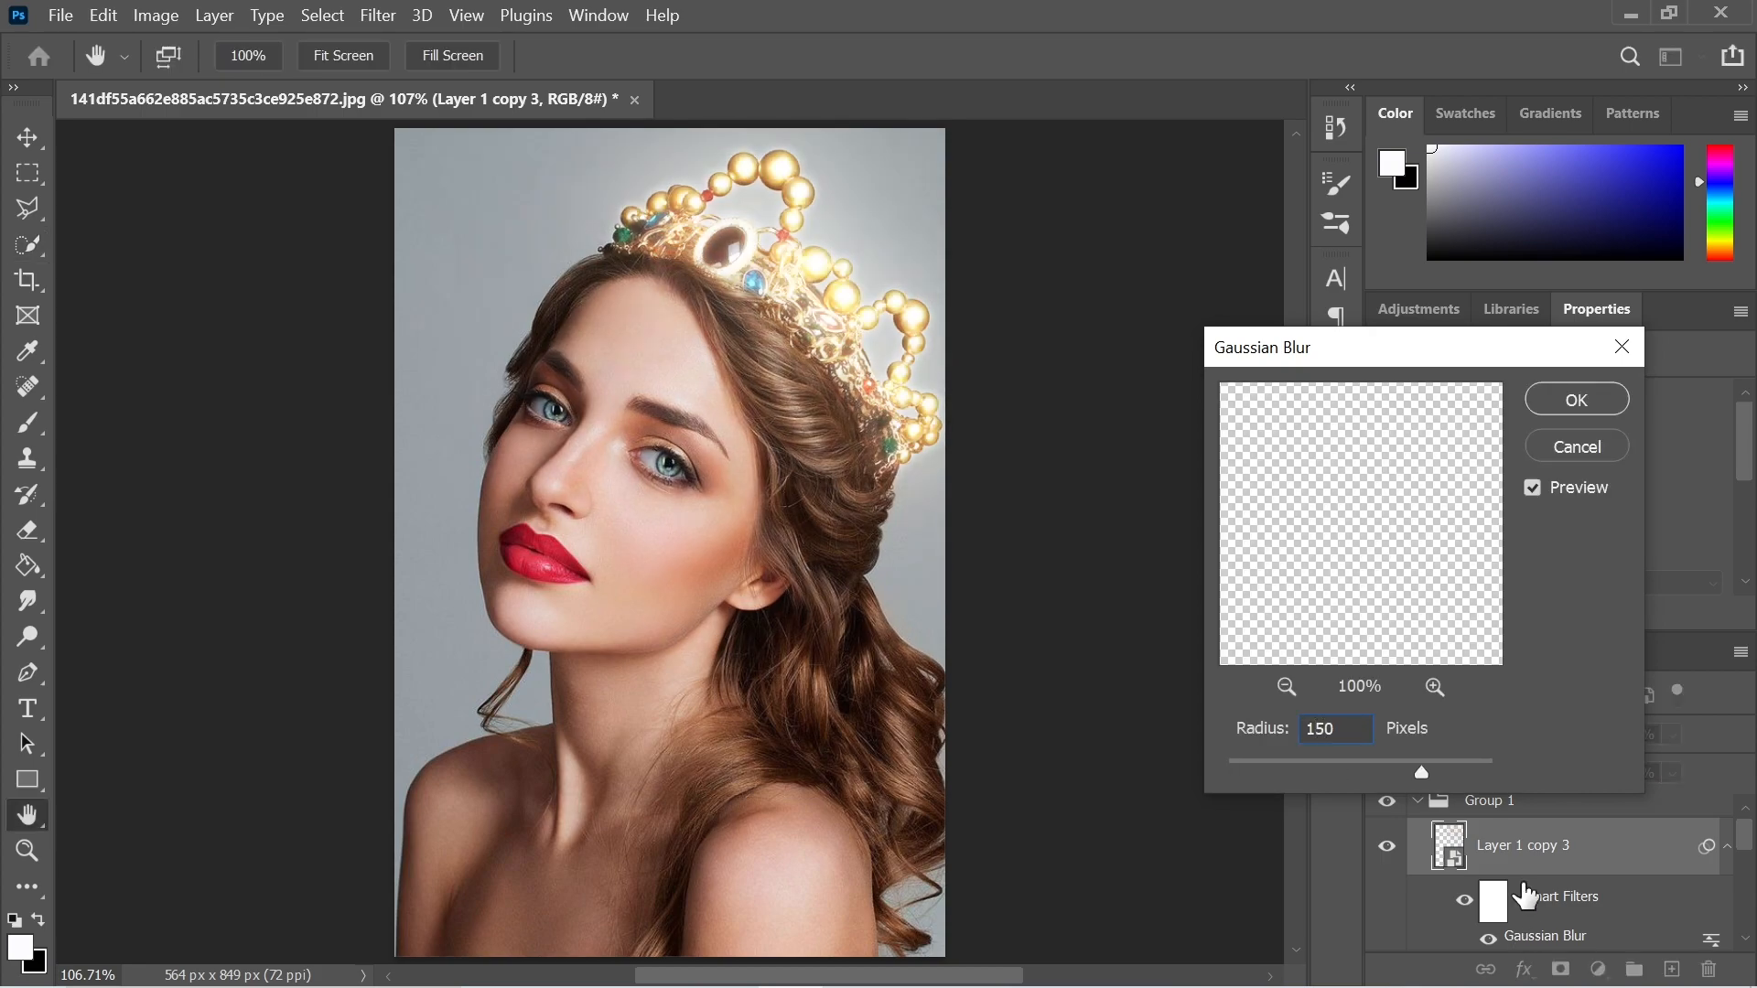
left_click(1571, 405)
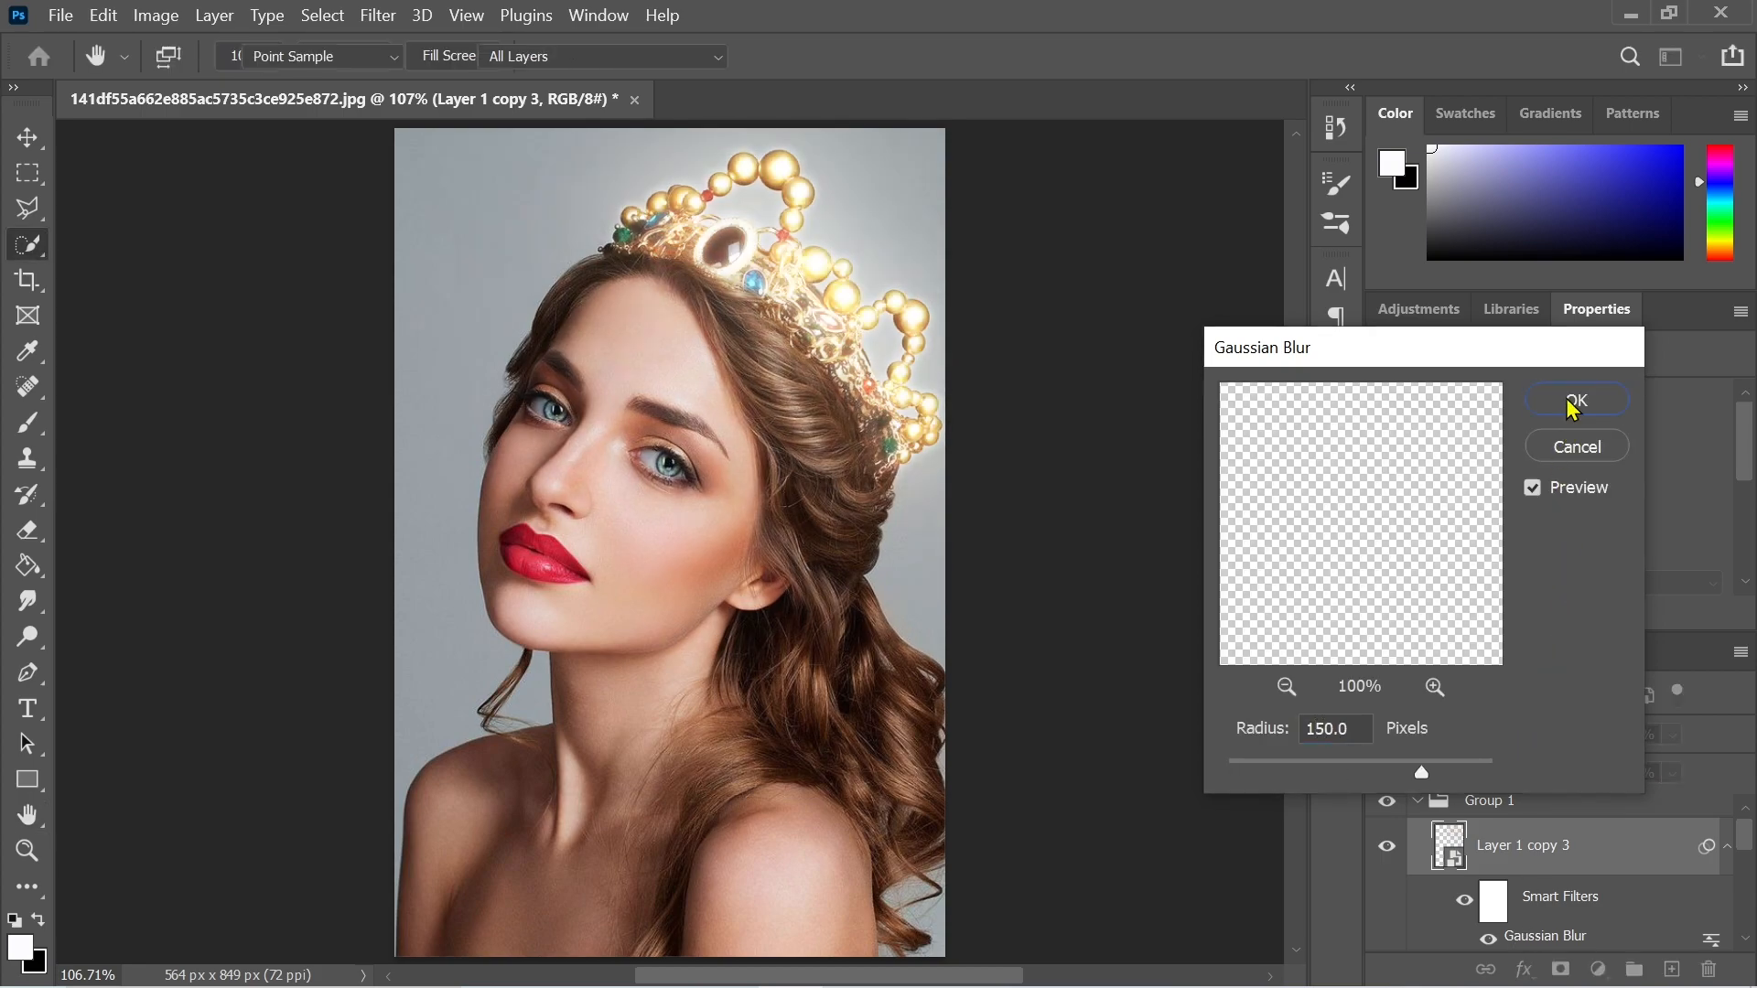
- Collapse the crown group and add a Hue/Saturation adjustment layer above it, colorized and clipped to the group
left_click(1419, 805)
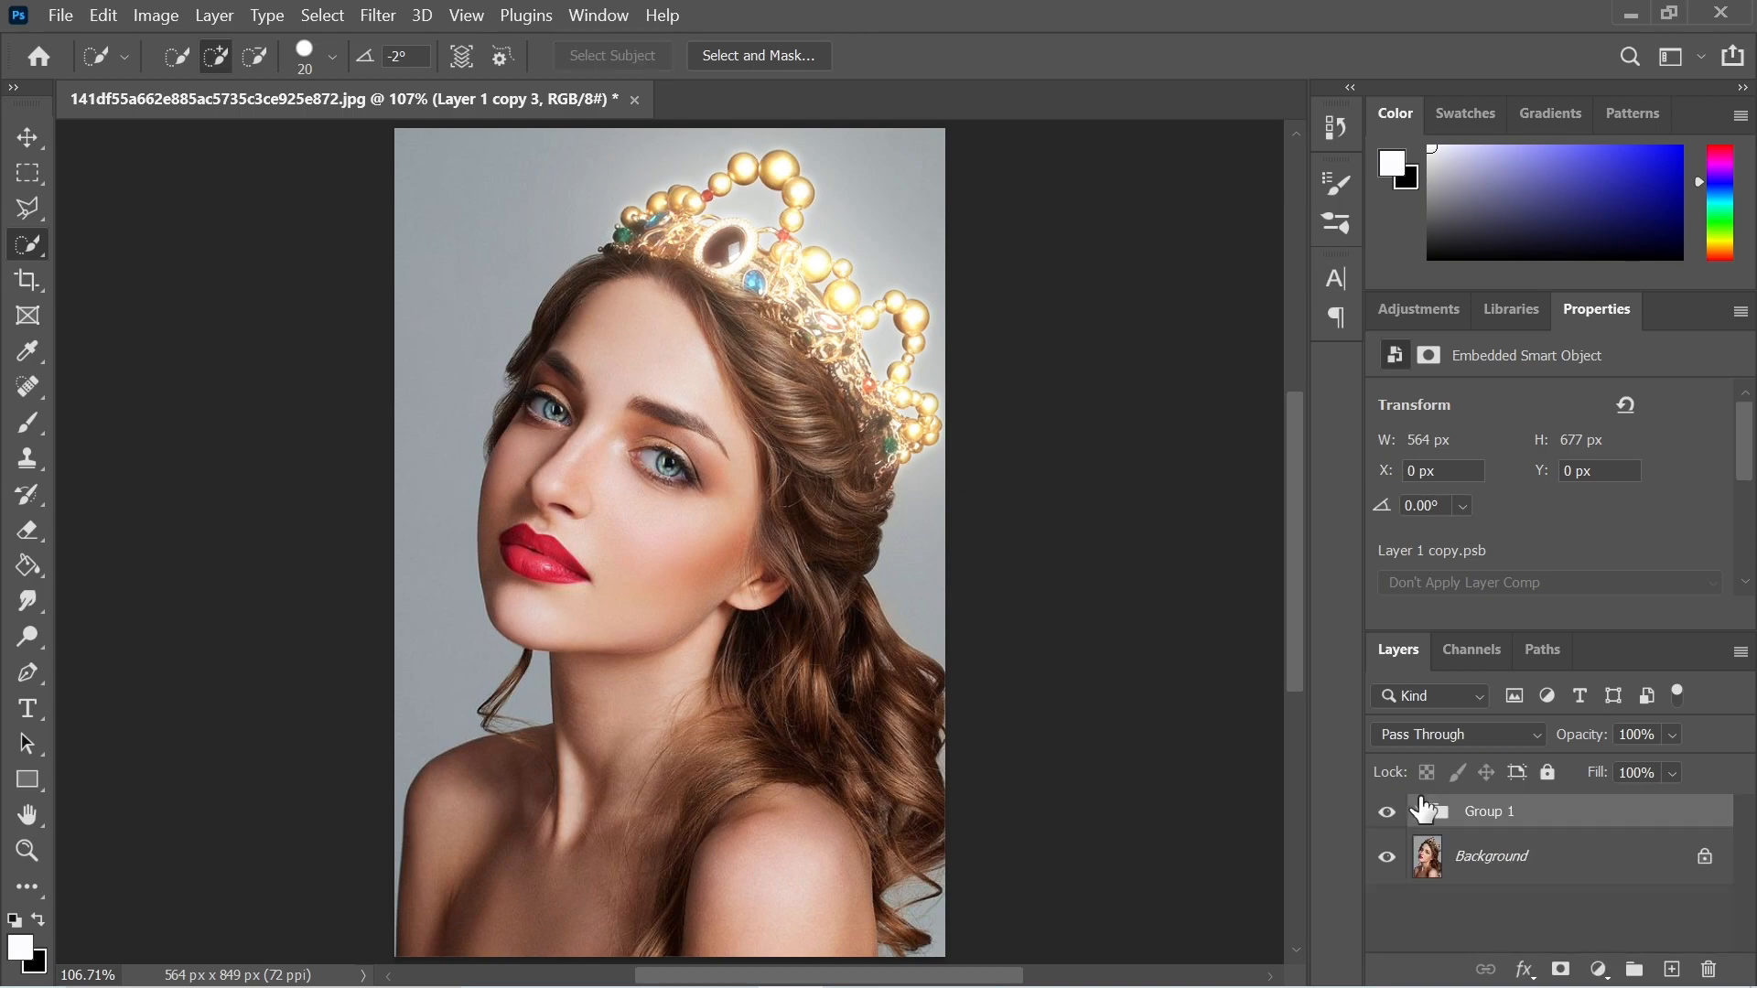
left_click(1598, 972)
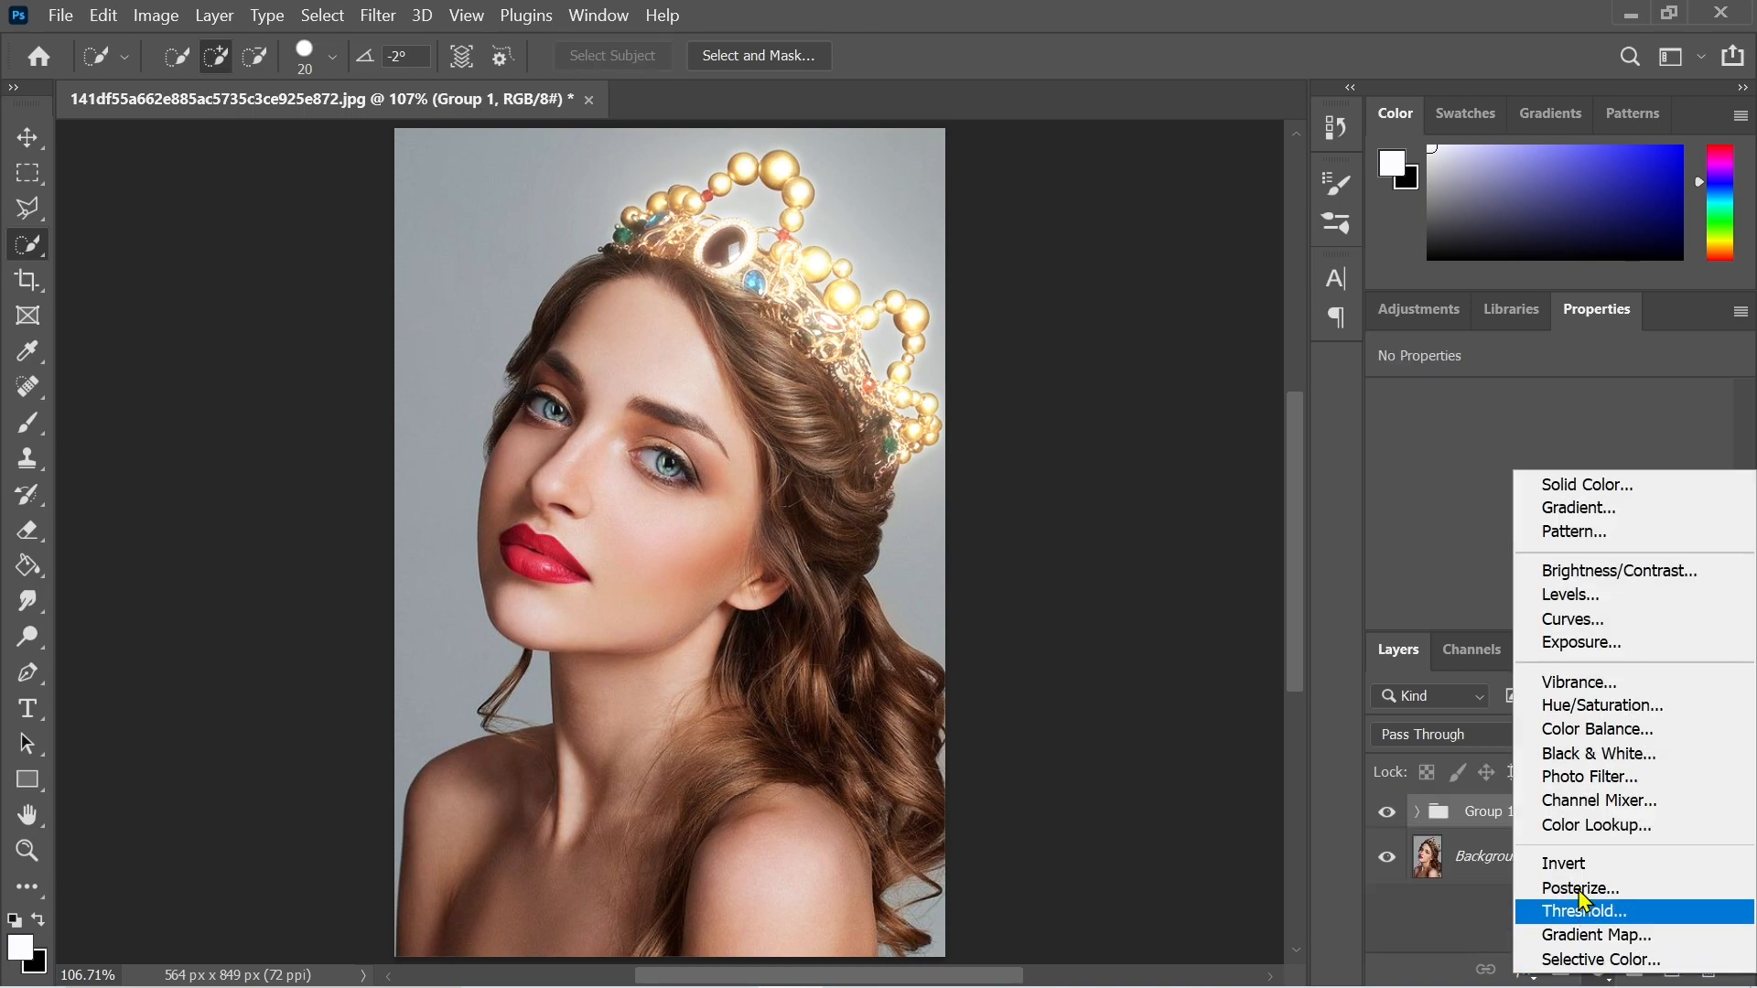
left_click(1591, 711)
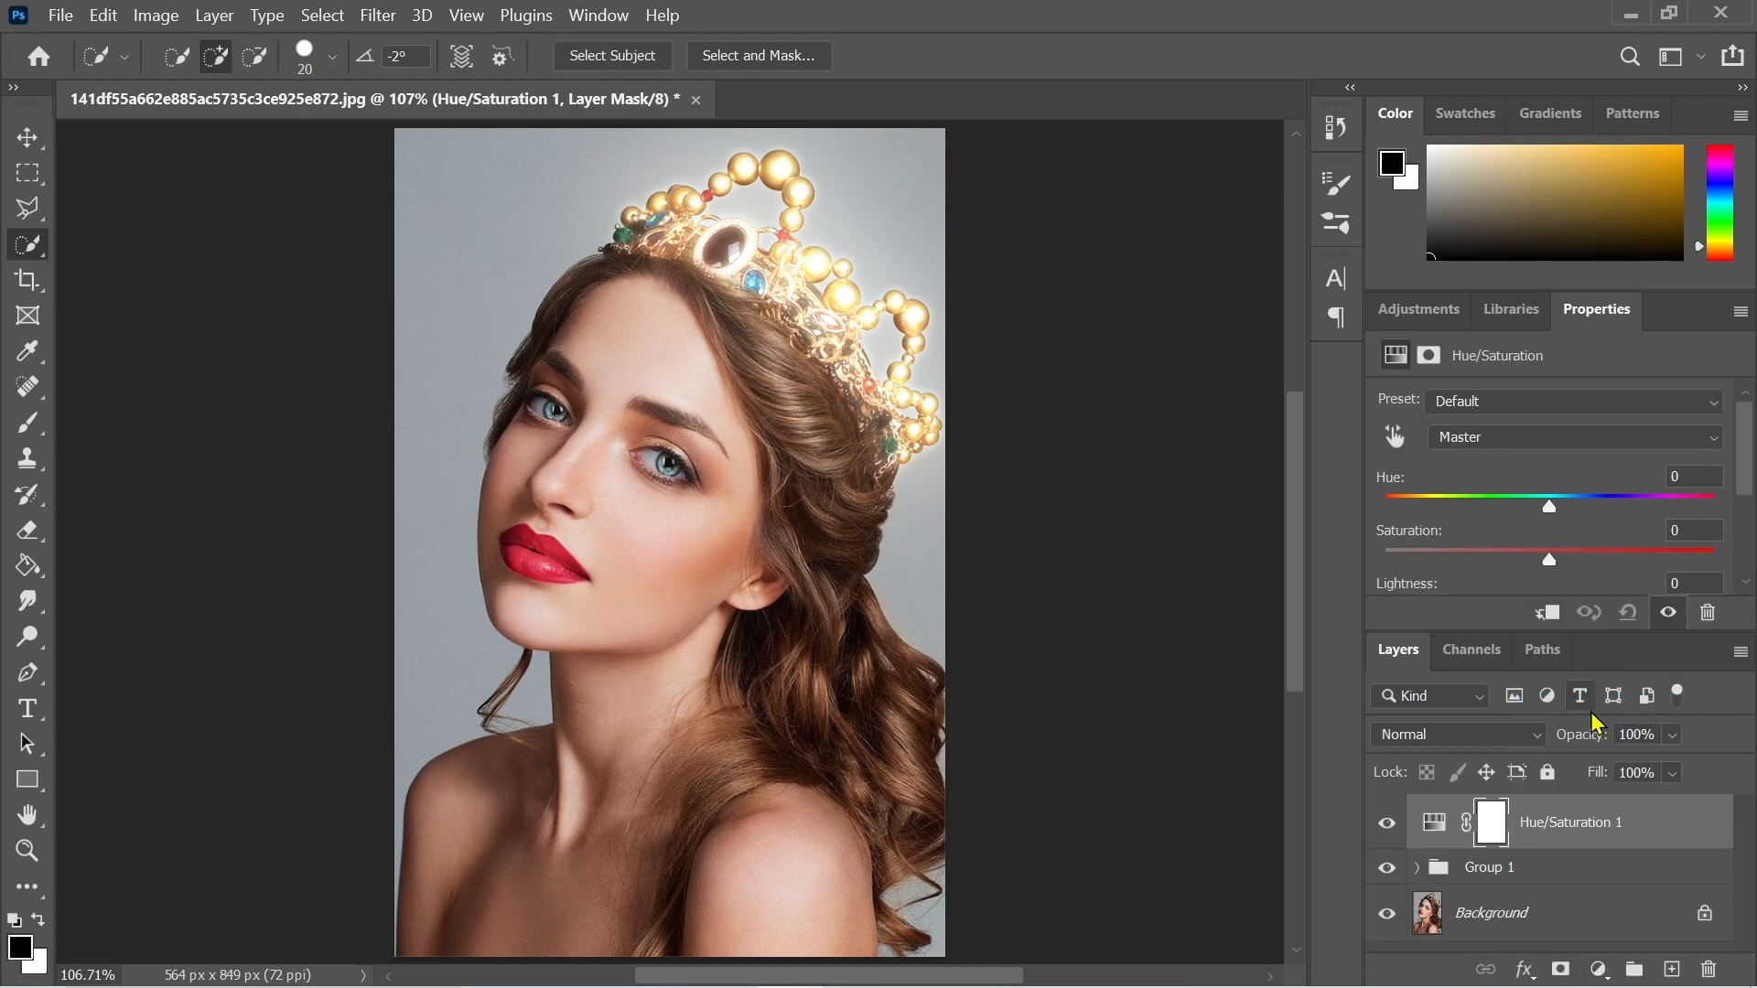
mouse_move(1744, 453)
left_mouse_down()
mouse_move(1749, 560)
mouse_move(1743, 423)
left_mouse_up()
left_click(1522, 590)
left_click(1547, 612)
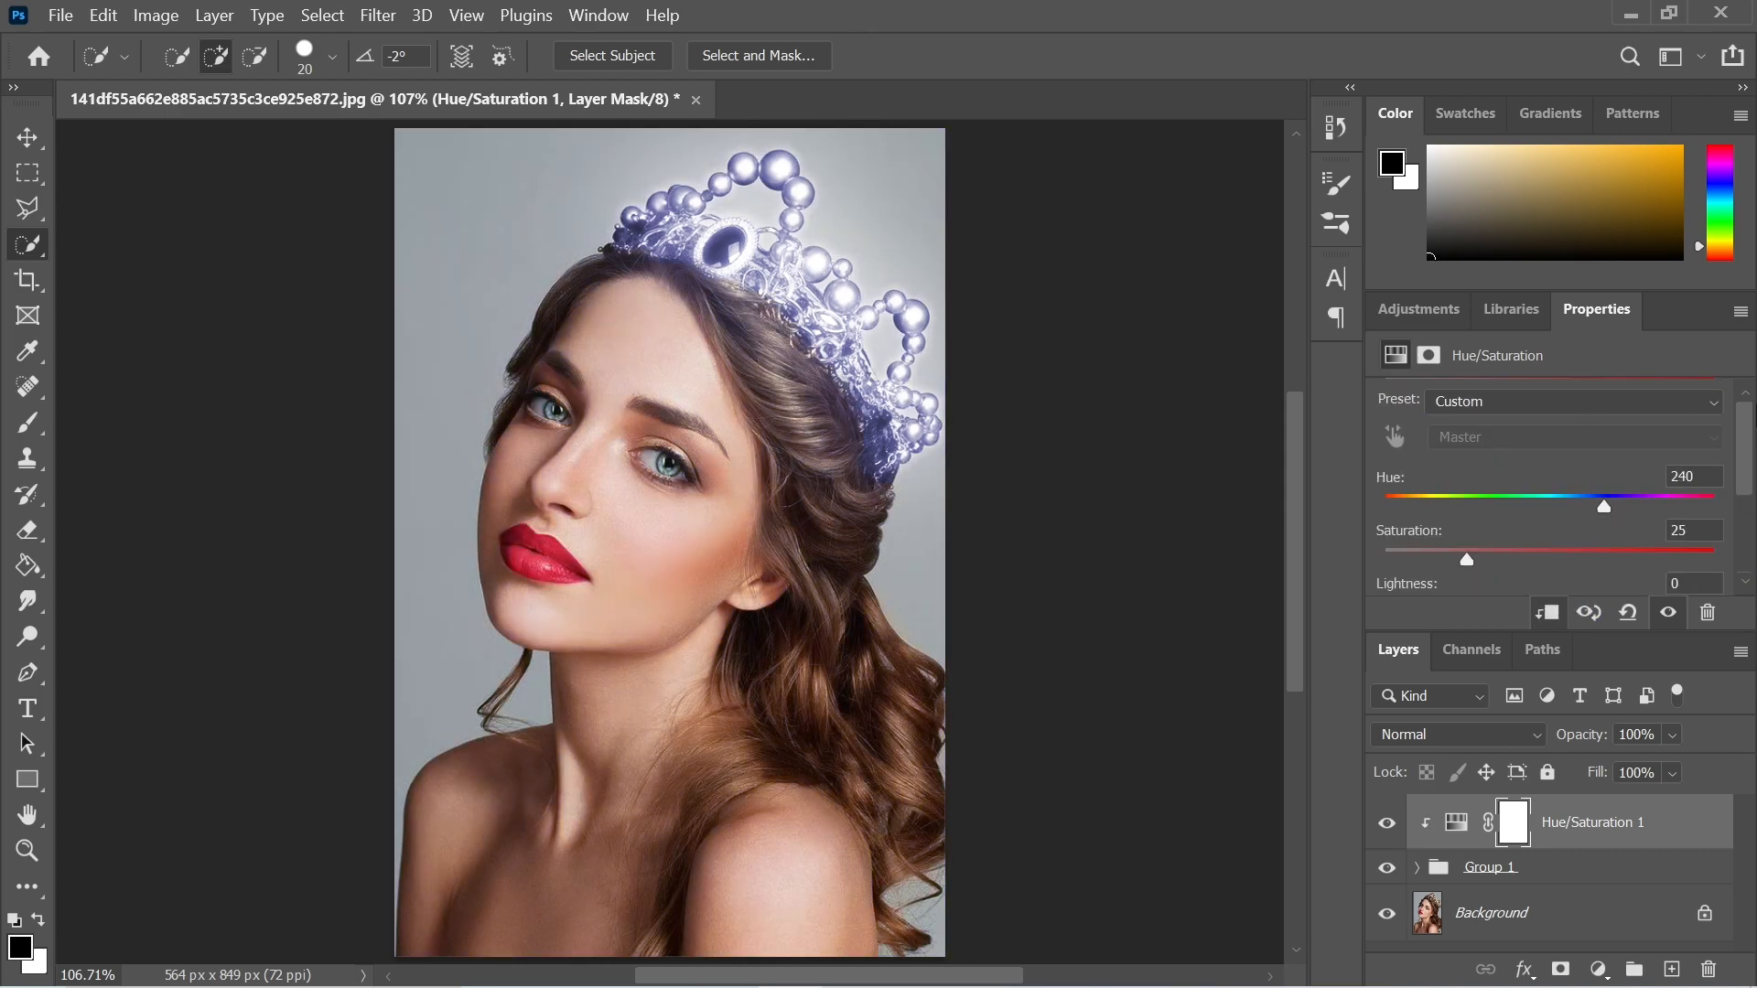
- Set the crown's Hue/Saturation adjustment to saturation 100 and hue 0 for a red glow
left_click_drag(1466, 560, 1724, 554)
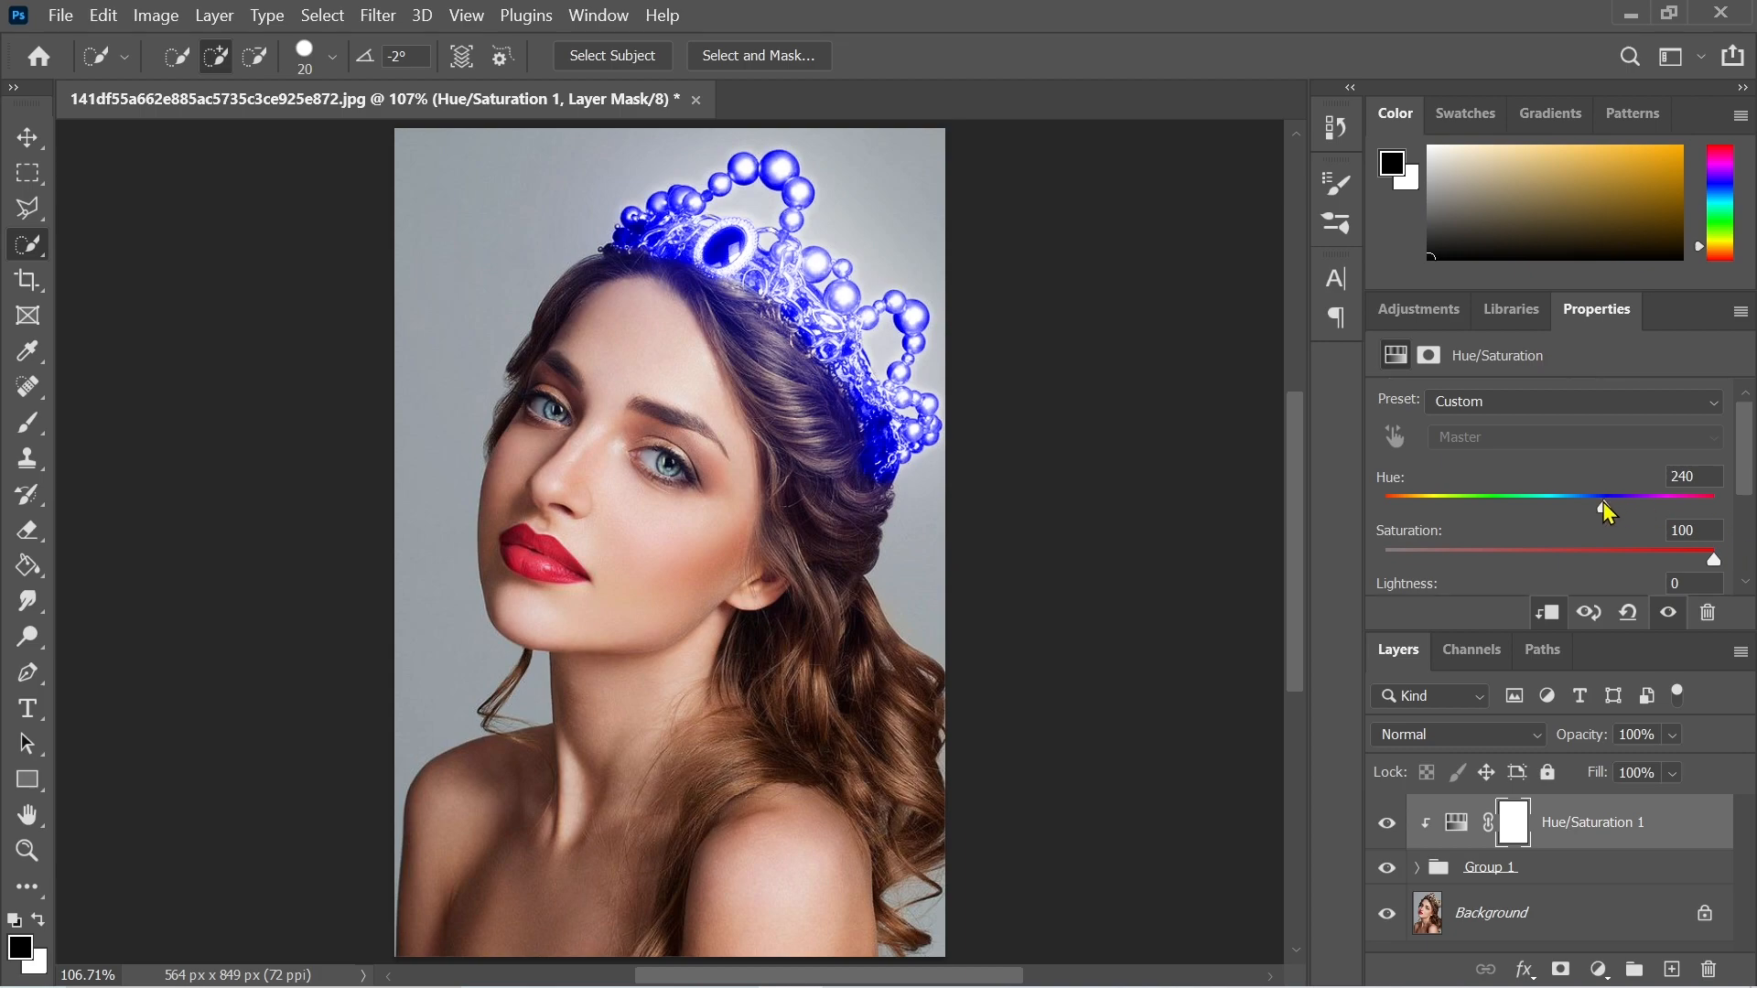
left_click_drag(1608, 512, 1380, 512)
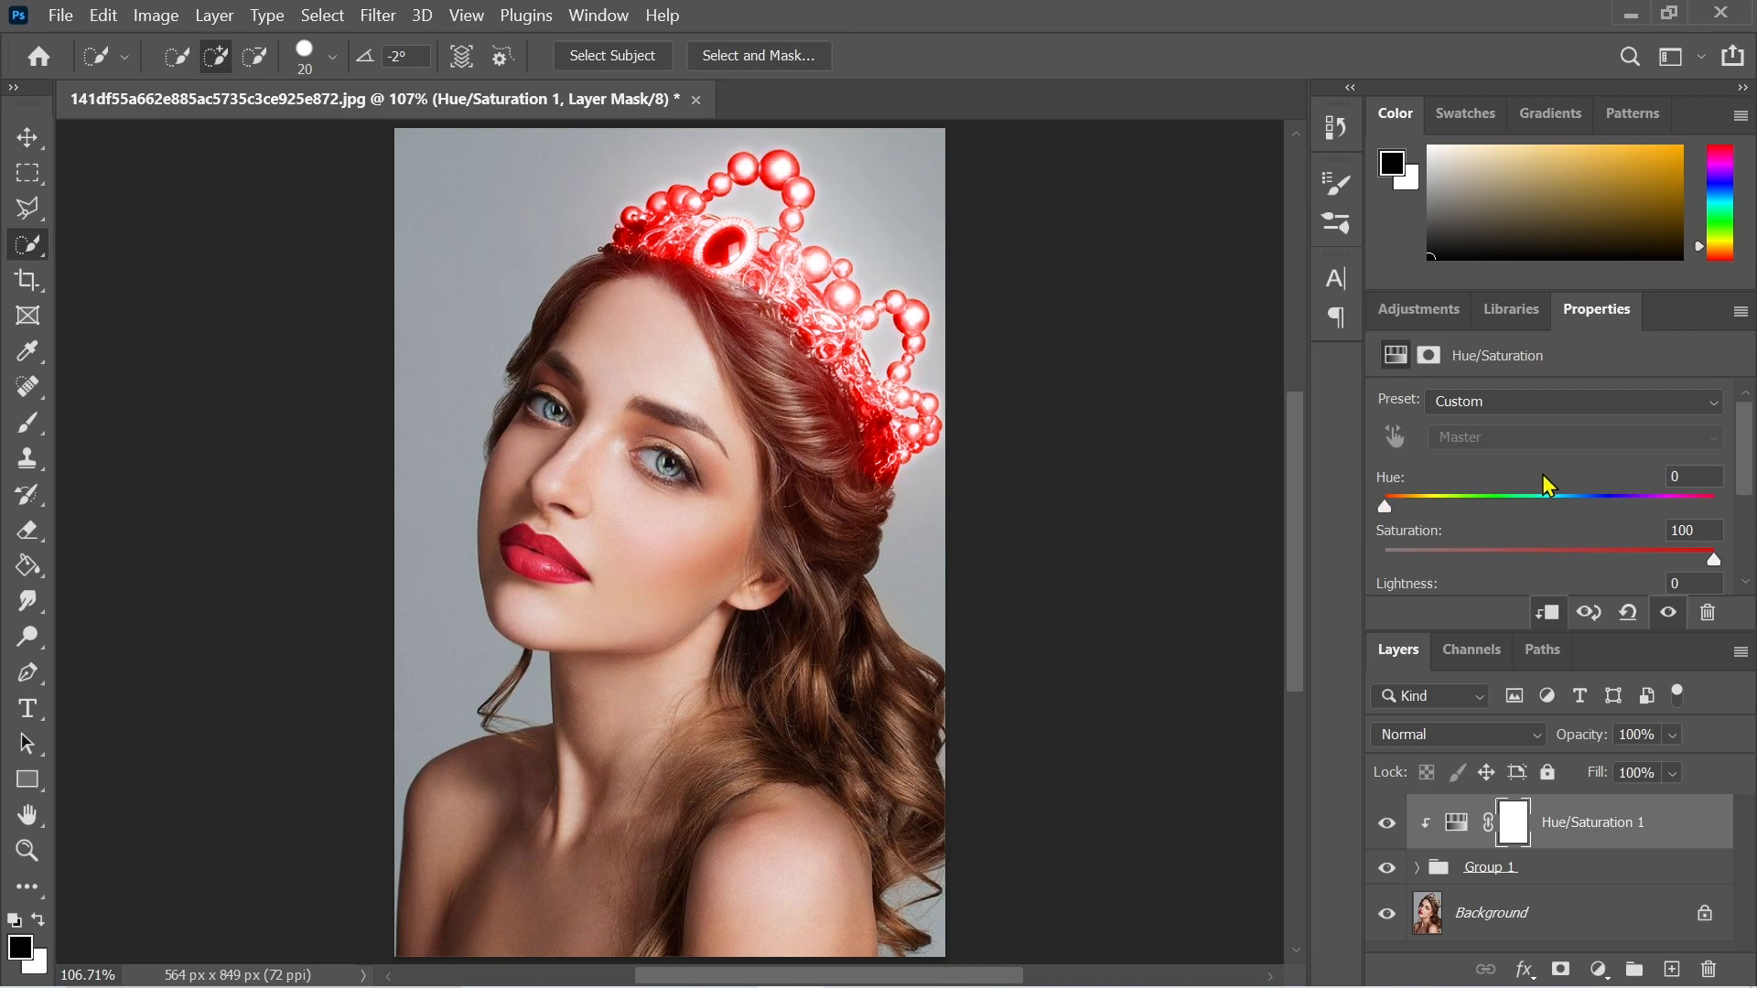
scroll(1750, 448, "down", 1)
scroll(1749, 448, "down", 1)
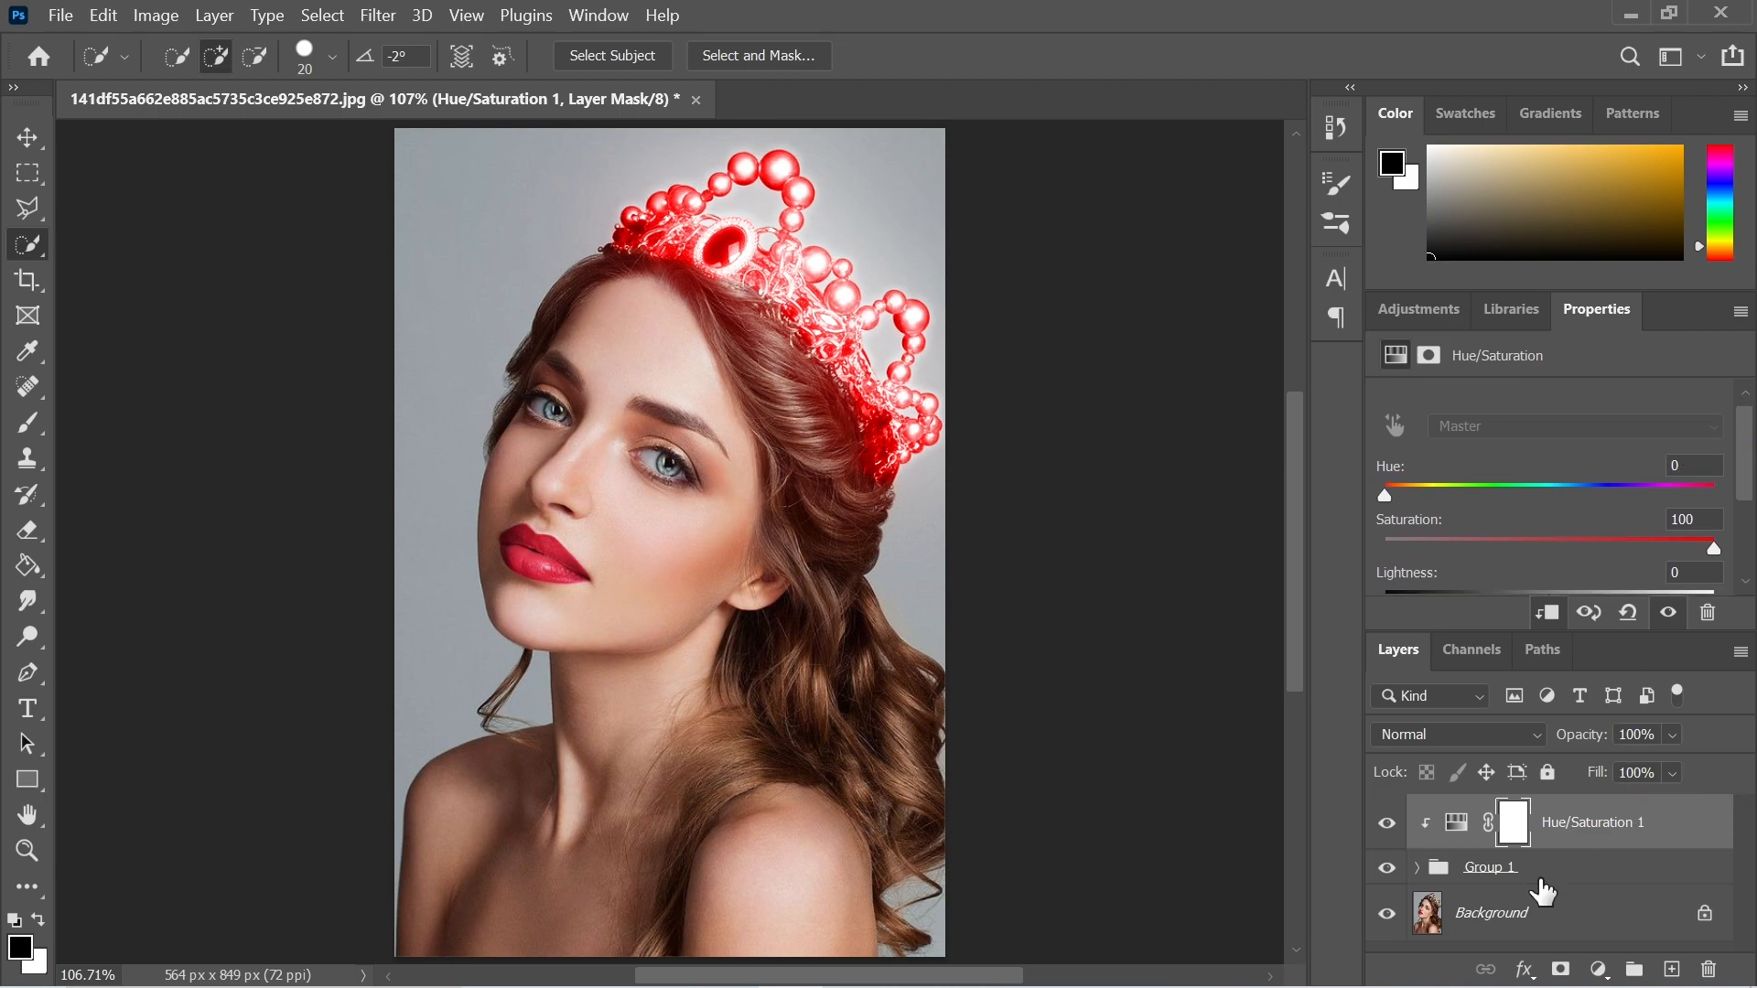
- Add an Exposure adjustment layer directly above the Background with exposure -8 and gamma correction 0.88
left_click(1528, 915)
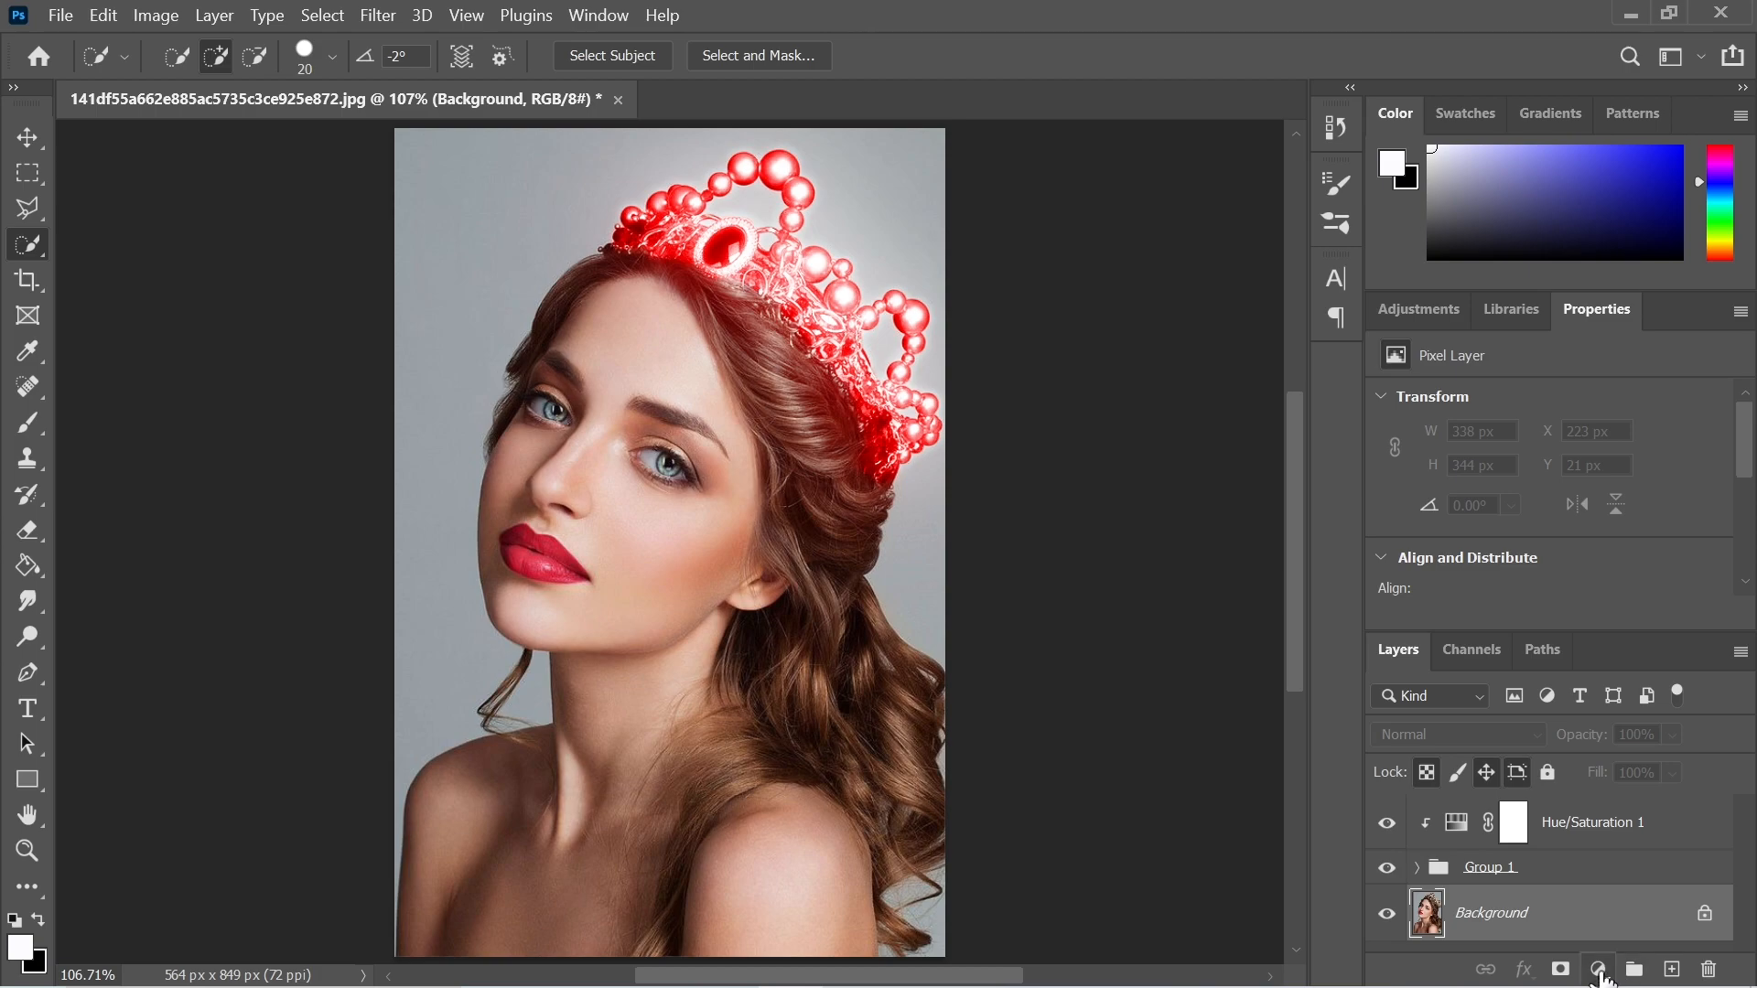
left_click(1600, 970)
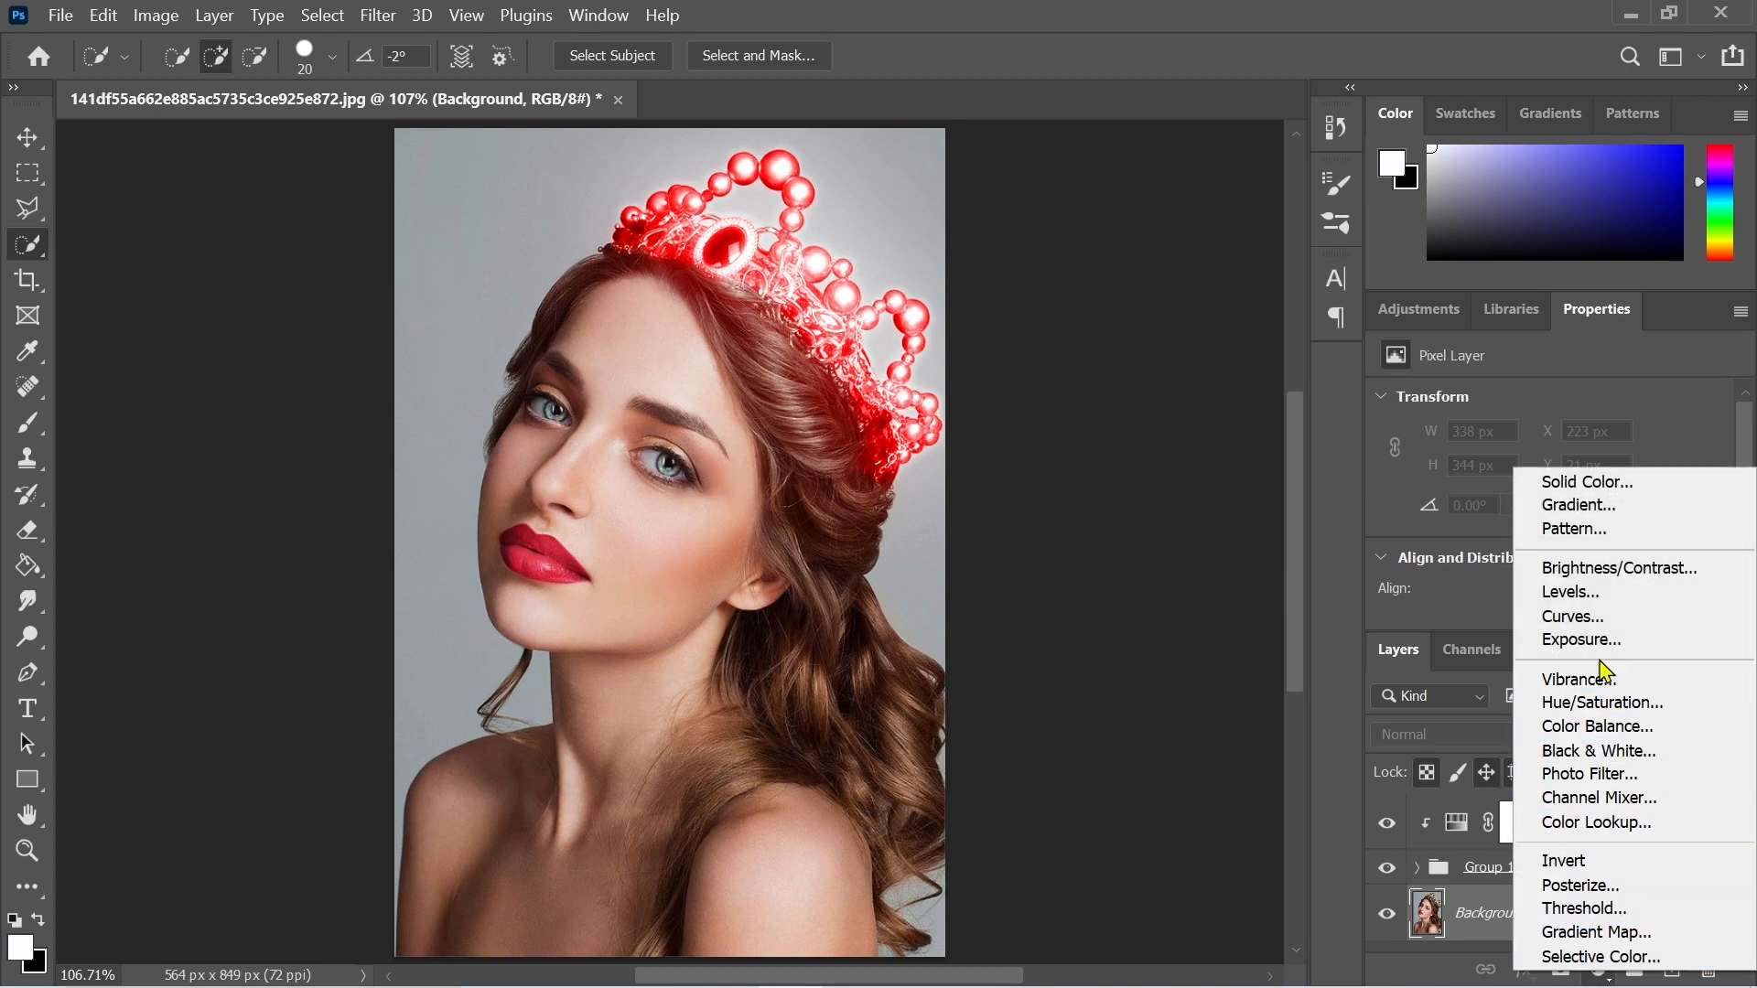
left_click(1583, 640)
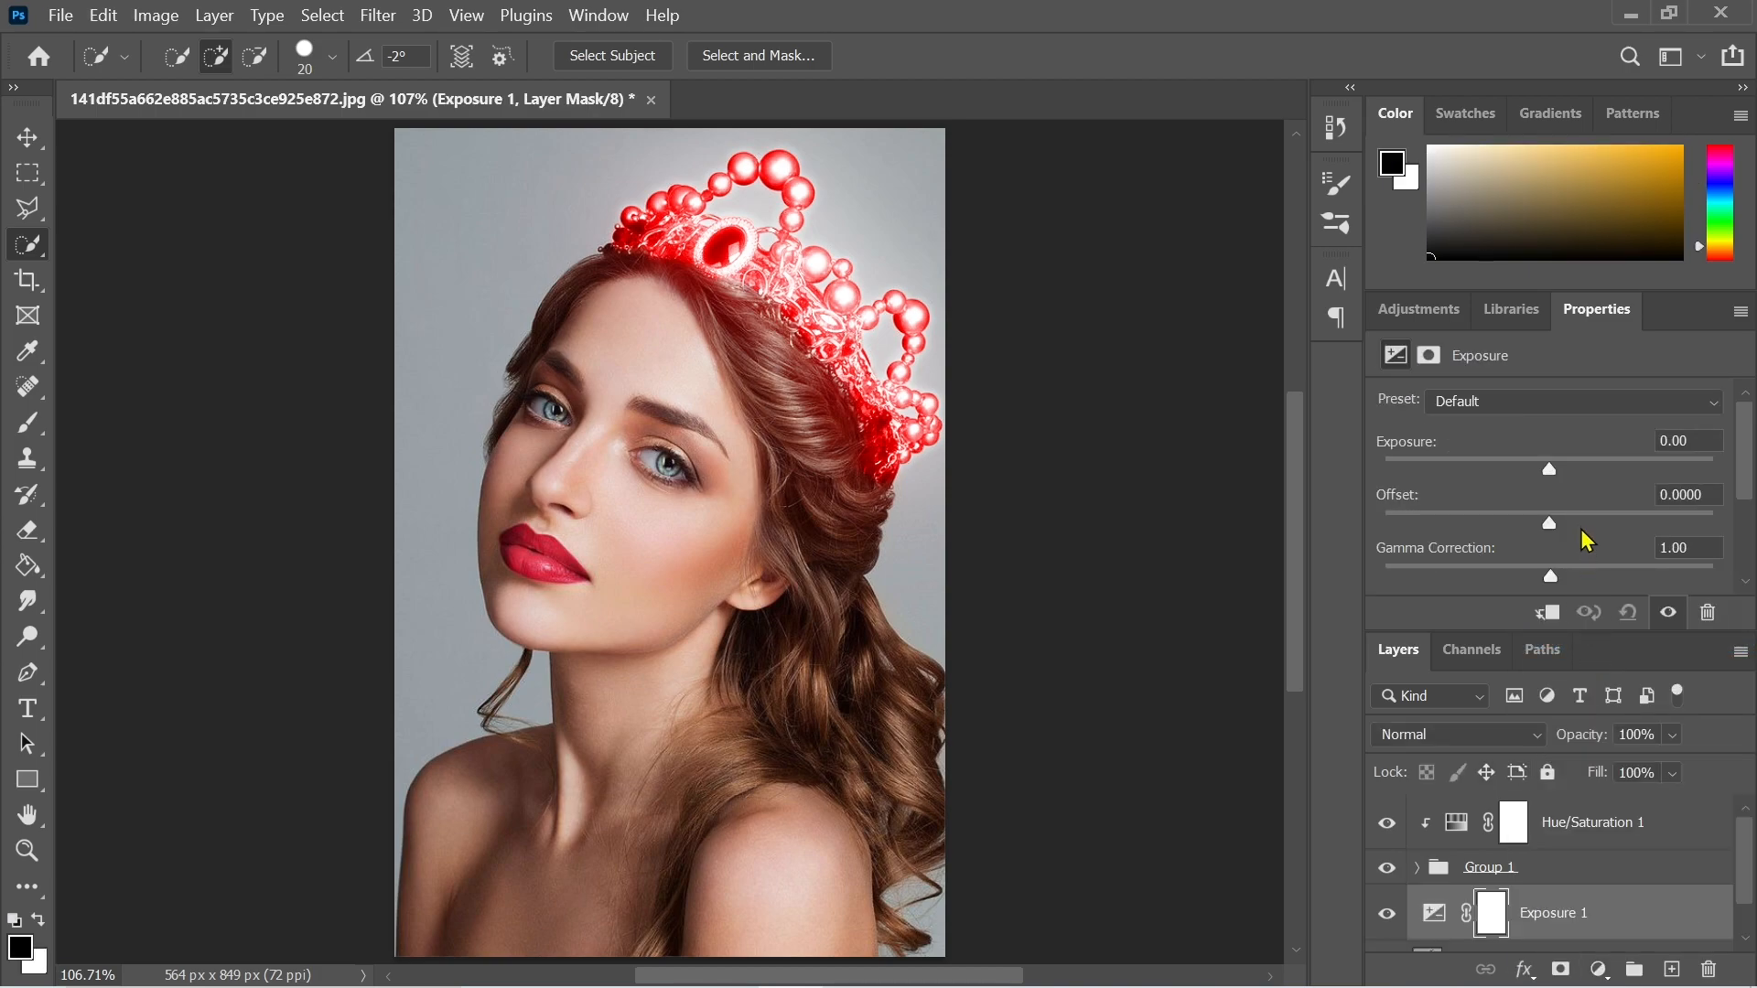
left_click(1692, 443)
type("-8")
key("Return")
left_click(1675, 547)
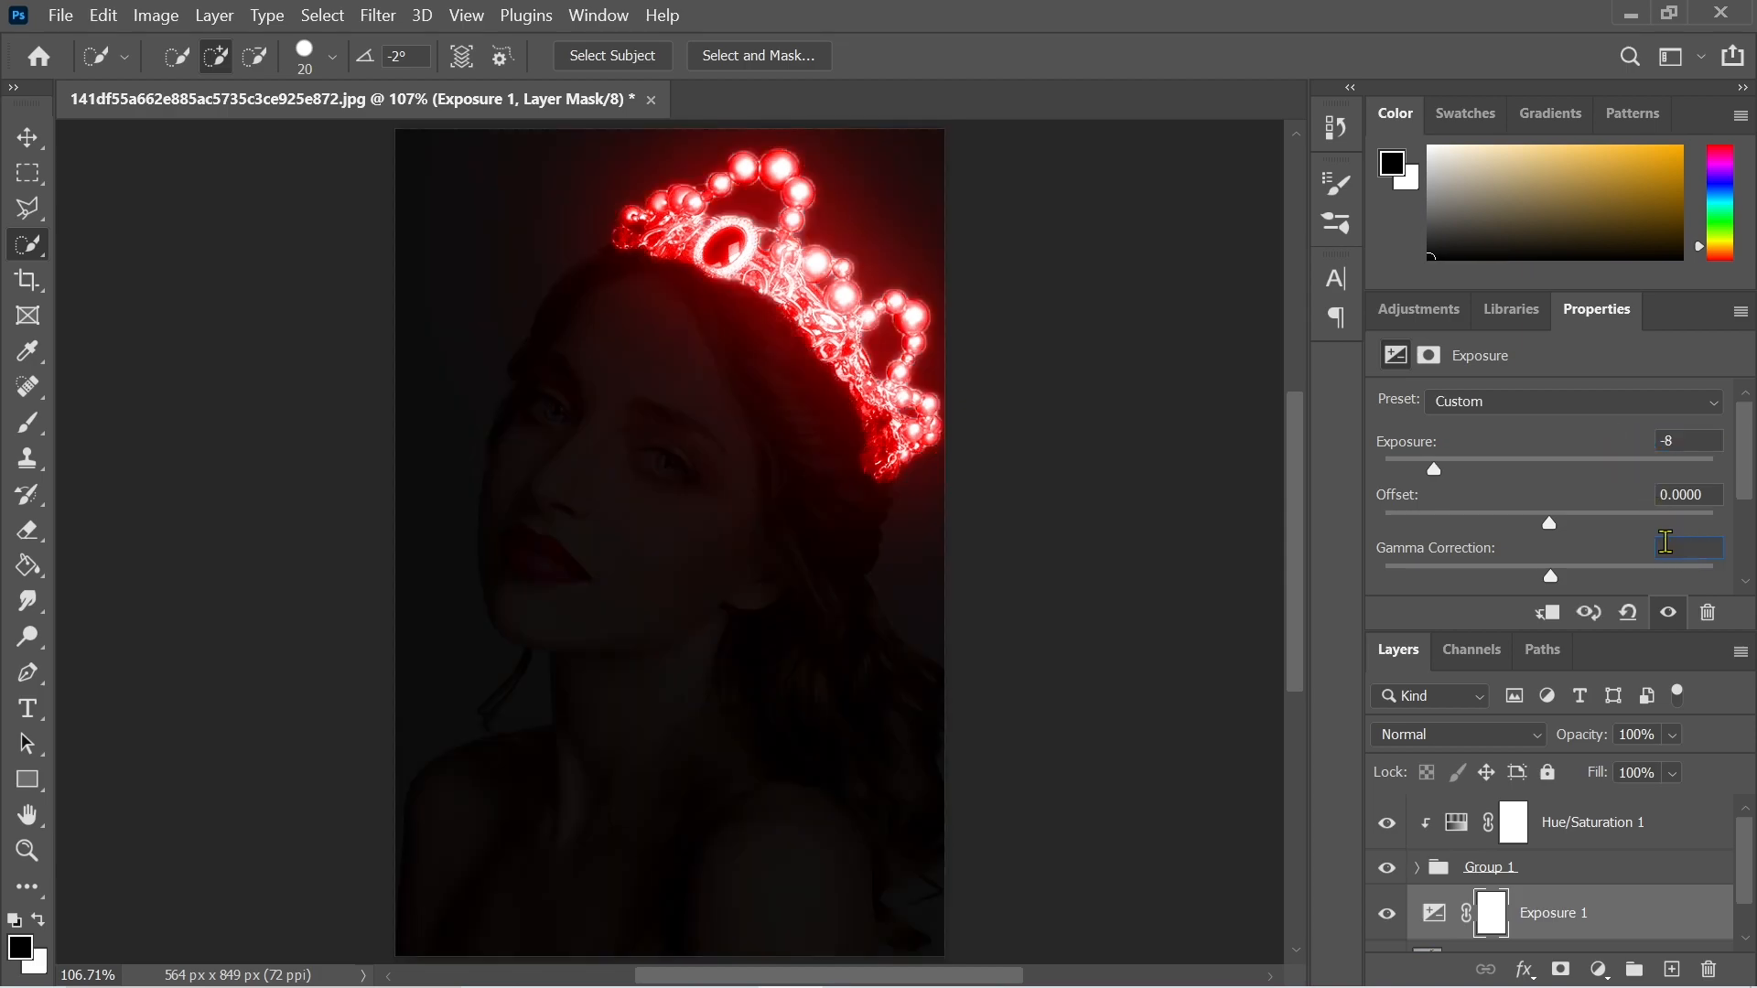
type("0.88")
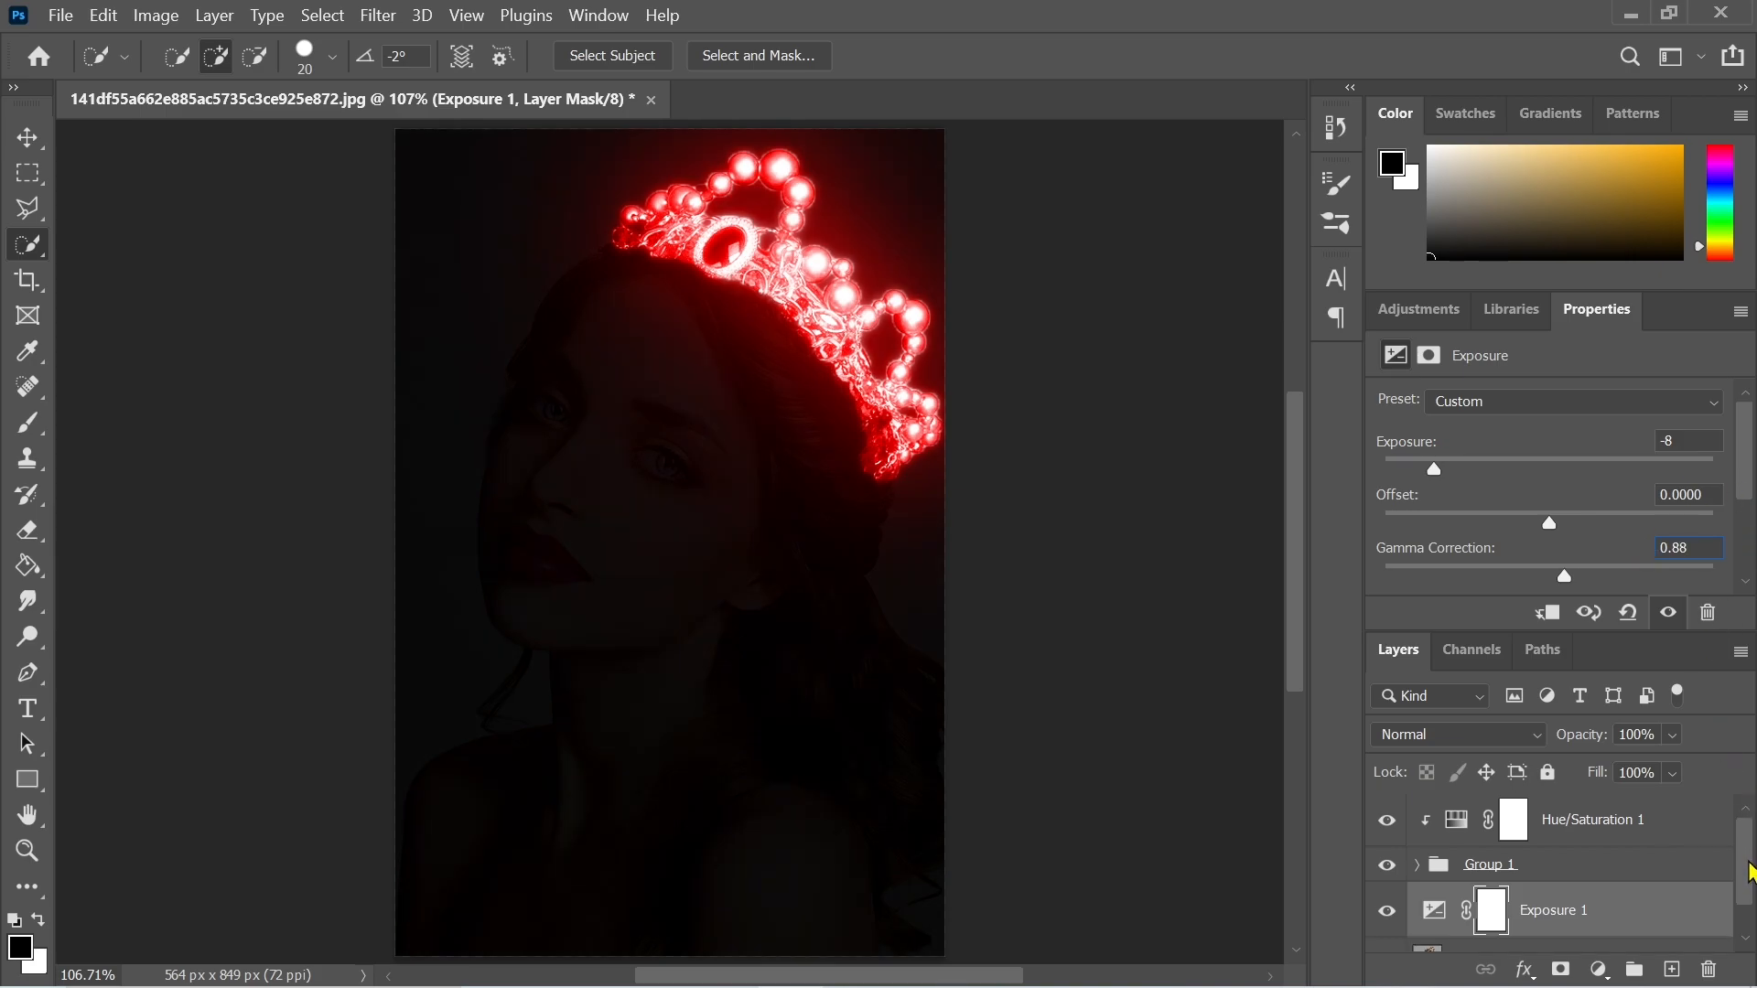
- Hide the Exposure 1 layer and select the subject automatically on the Background layer
left_click_drag(1749, 869, 1750, 901)
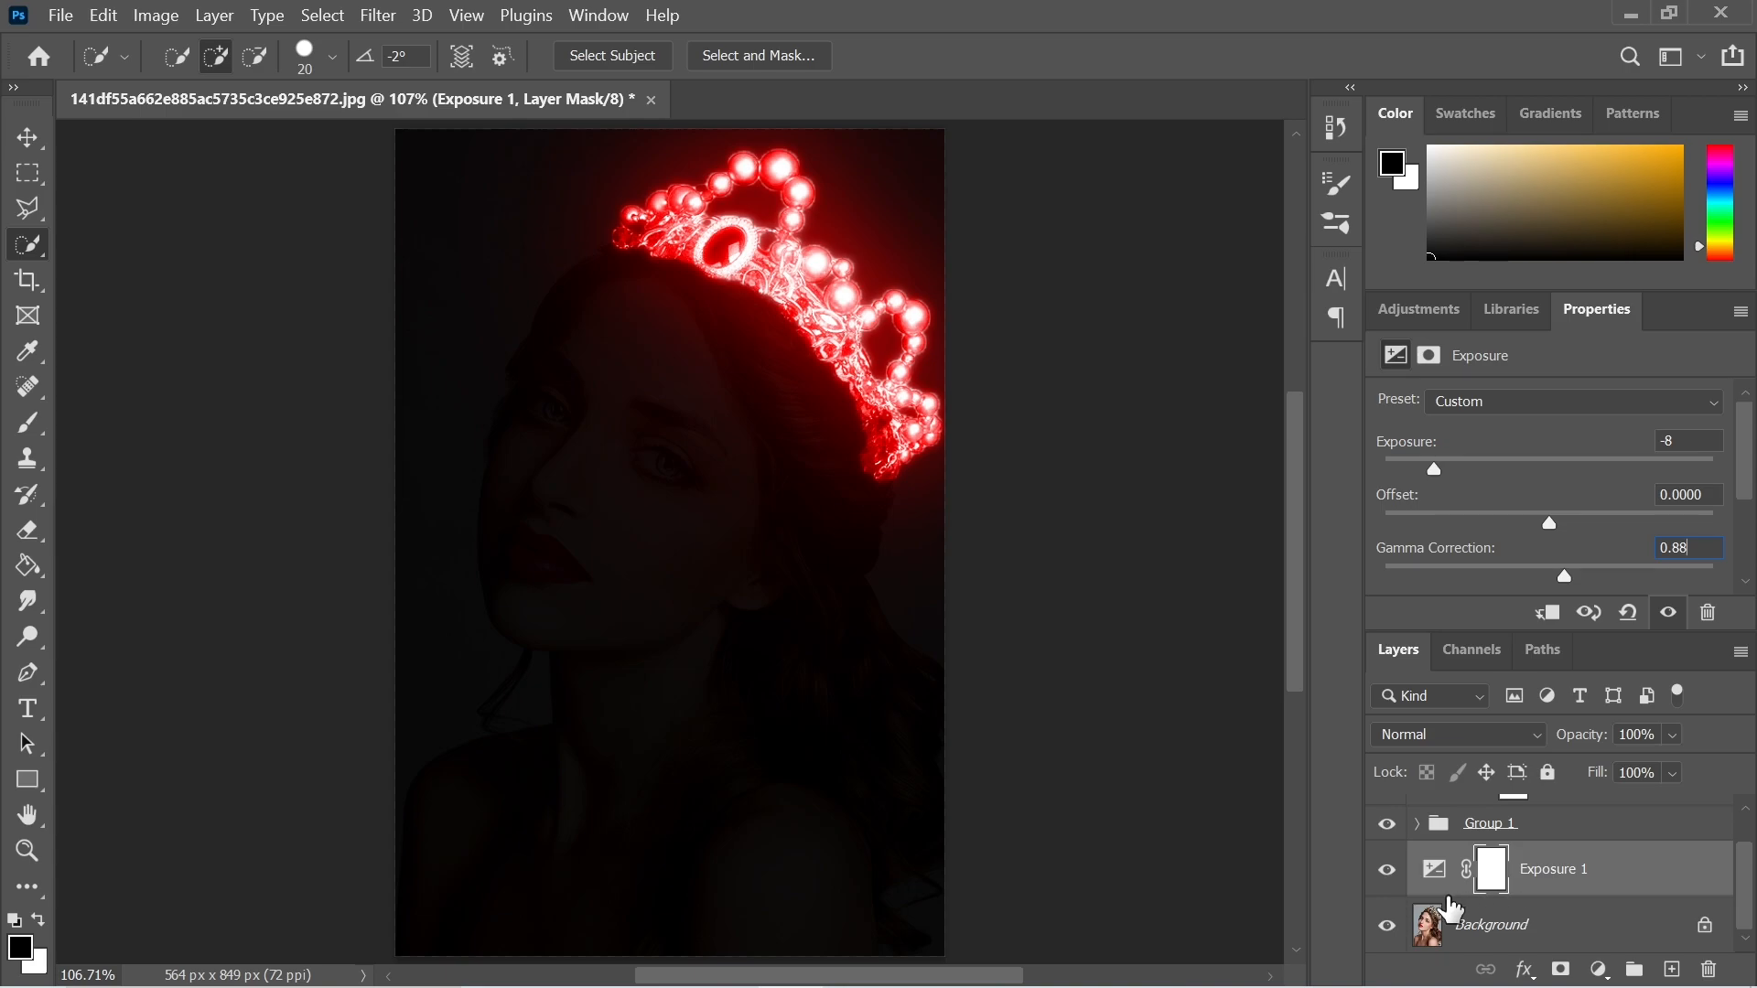
left_click(1387, 873)
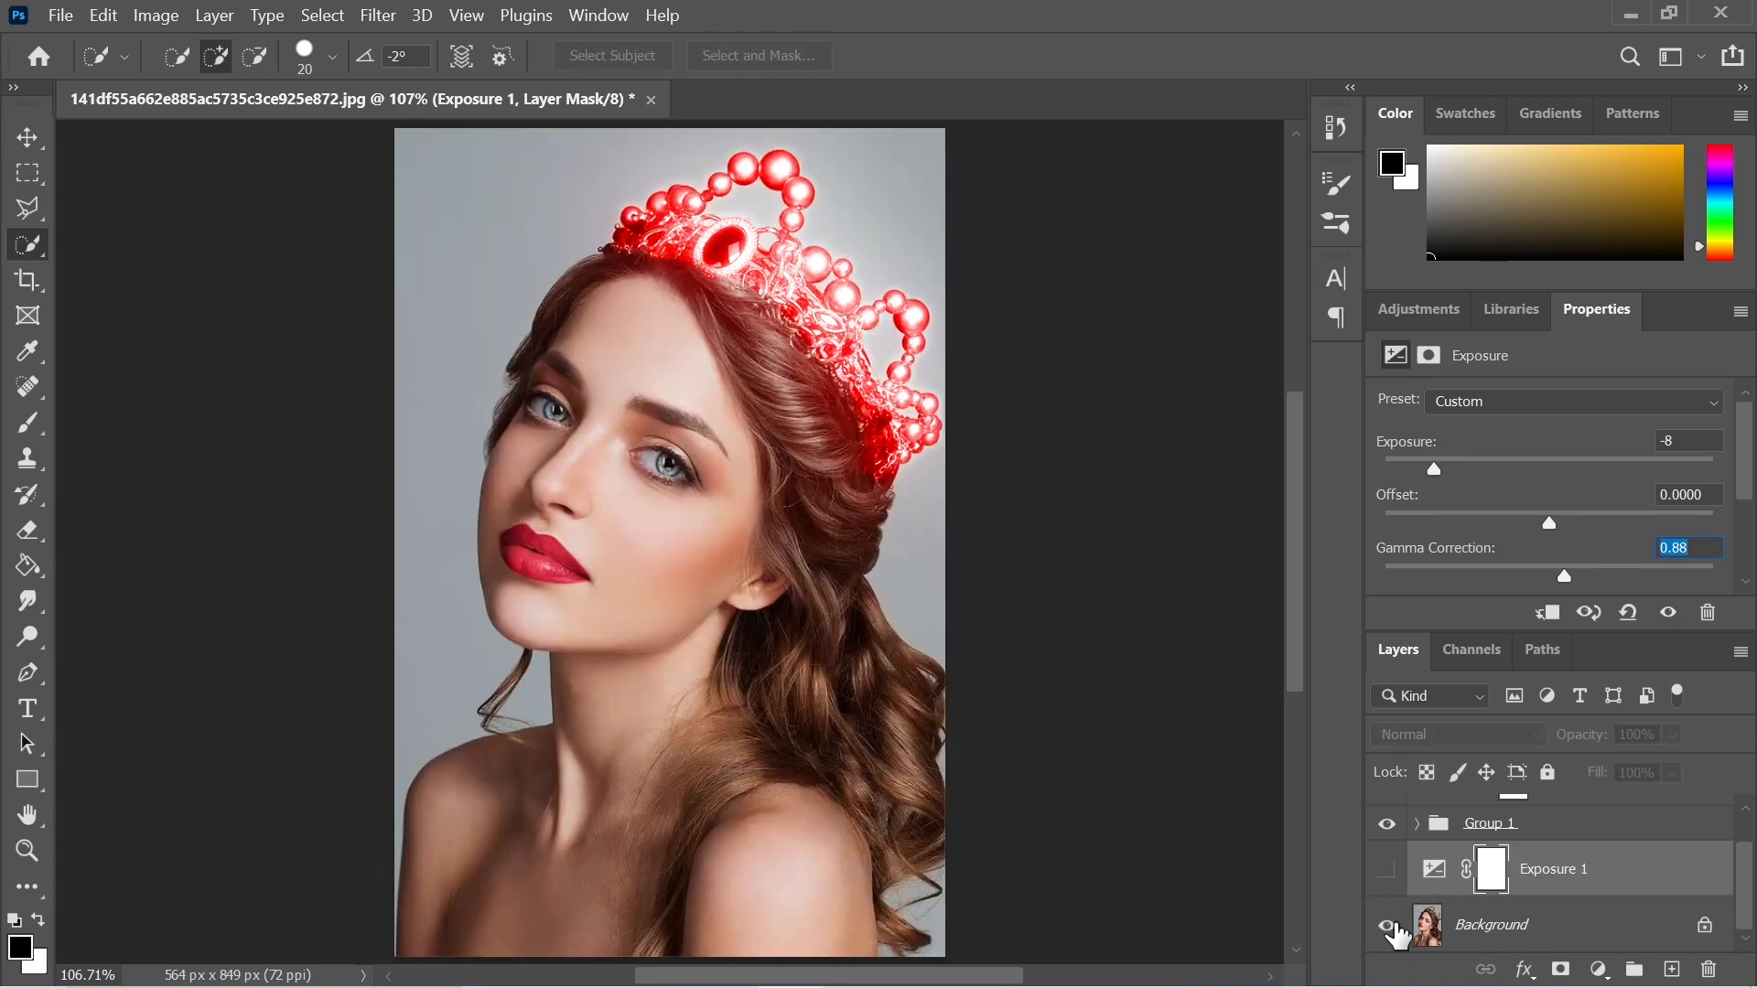
left_click(1446, 932)
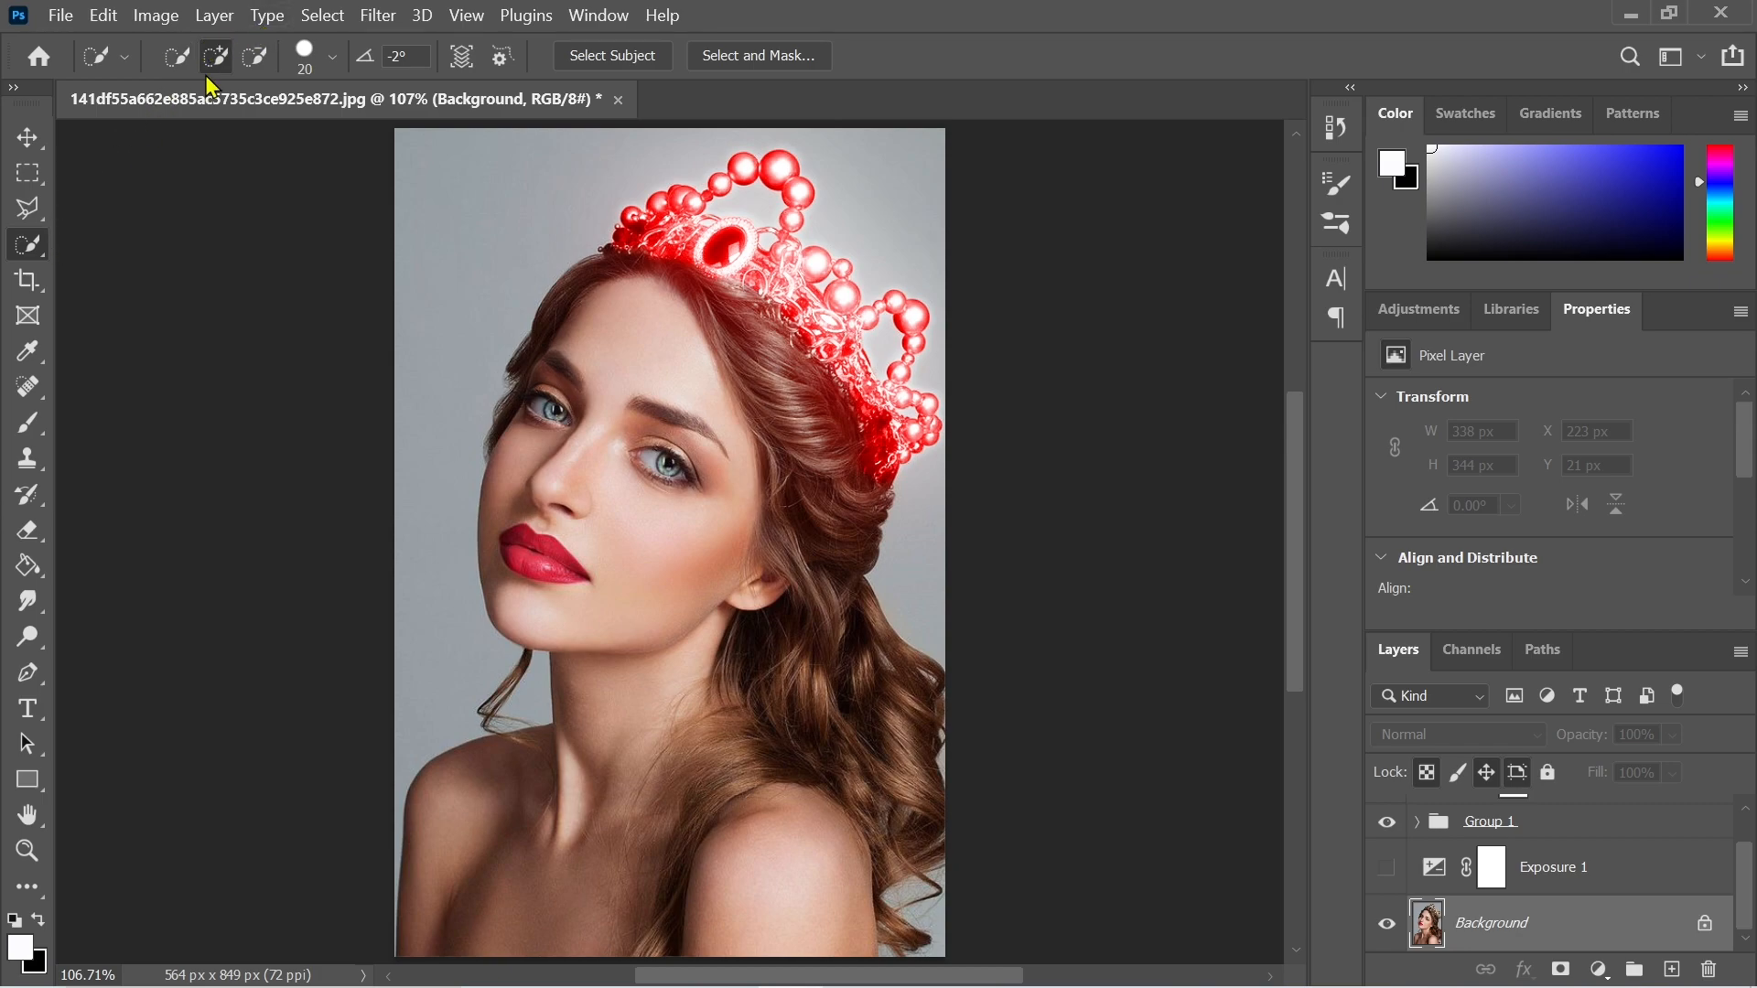
left_click(322, 16)
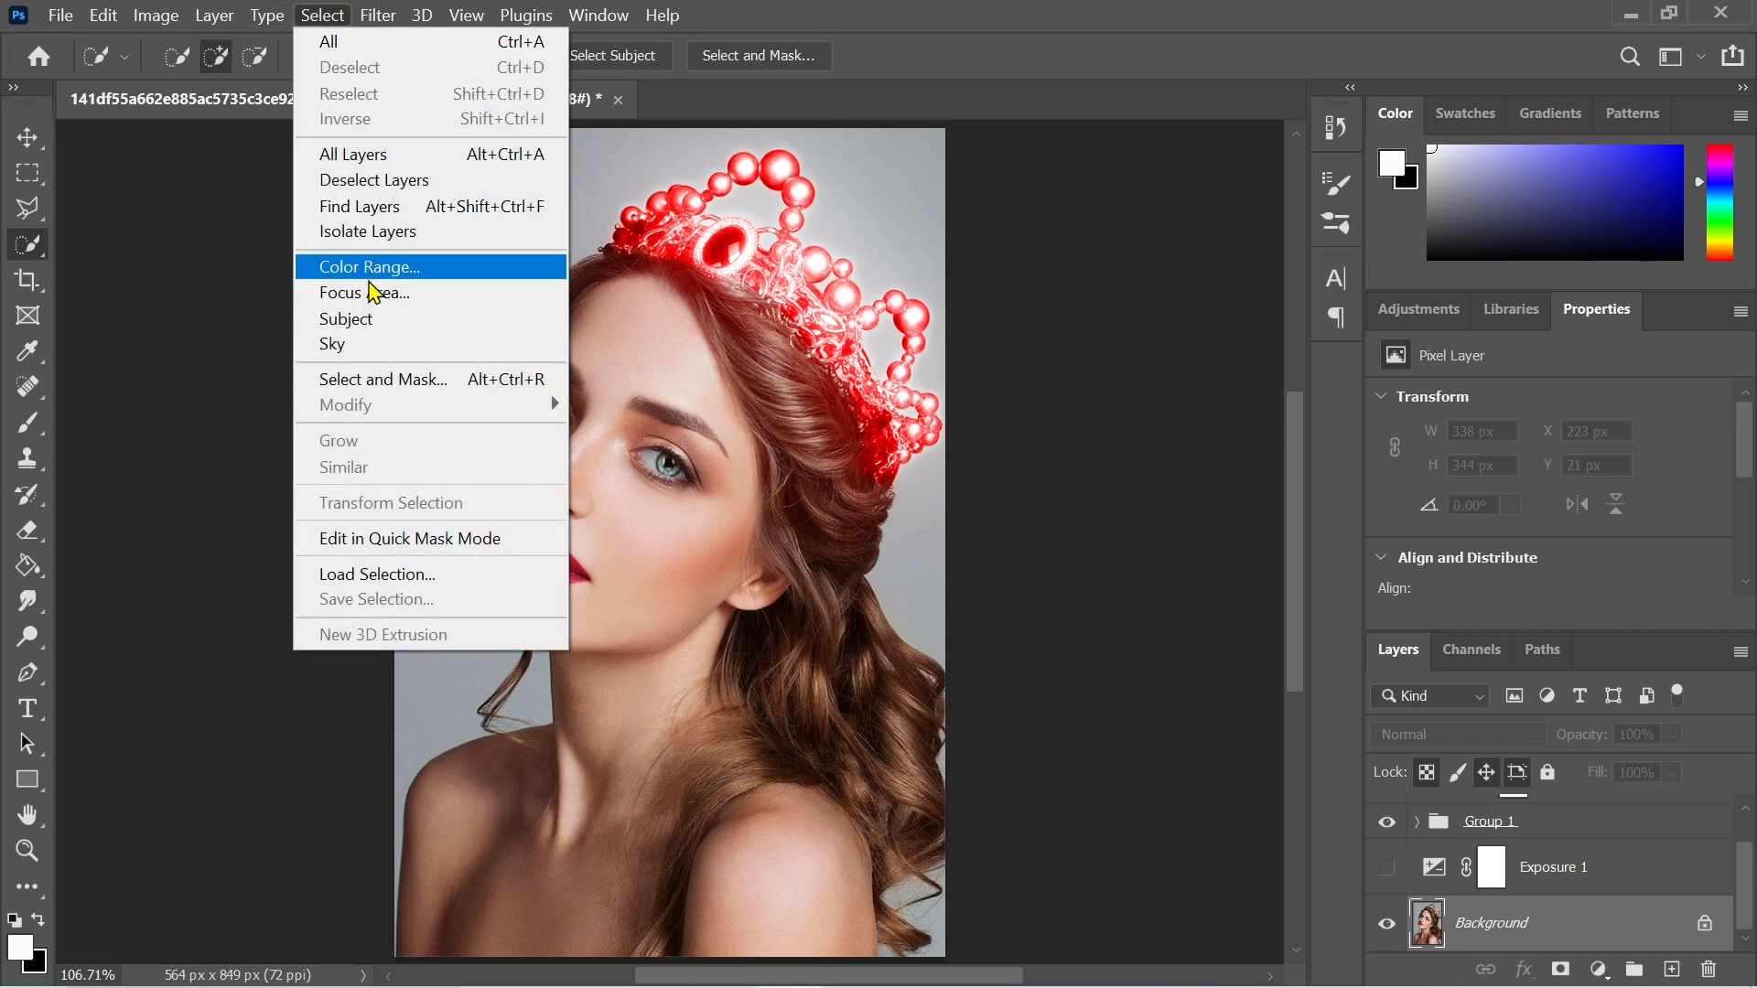
left_click(371, 321)
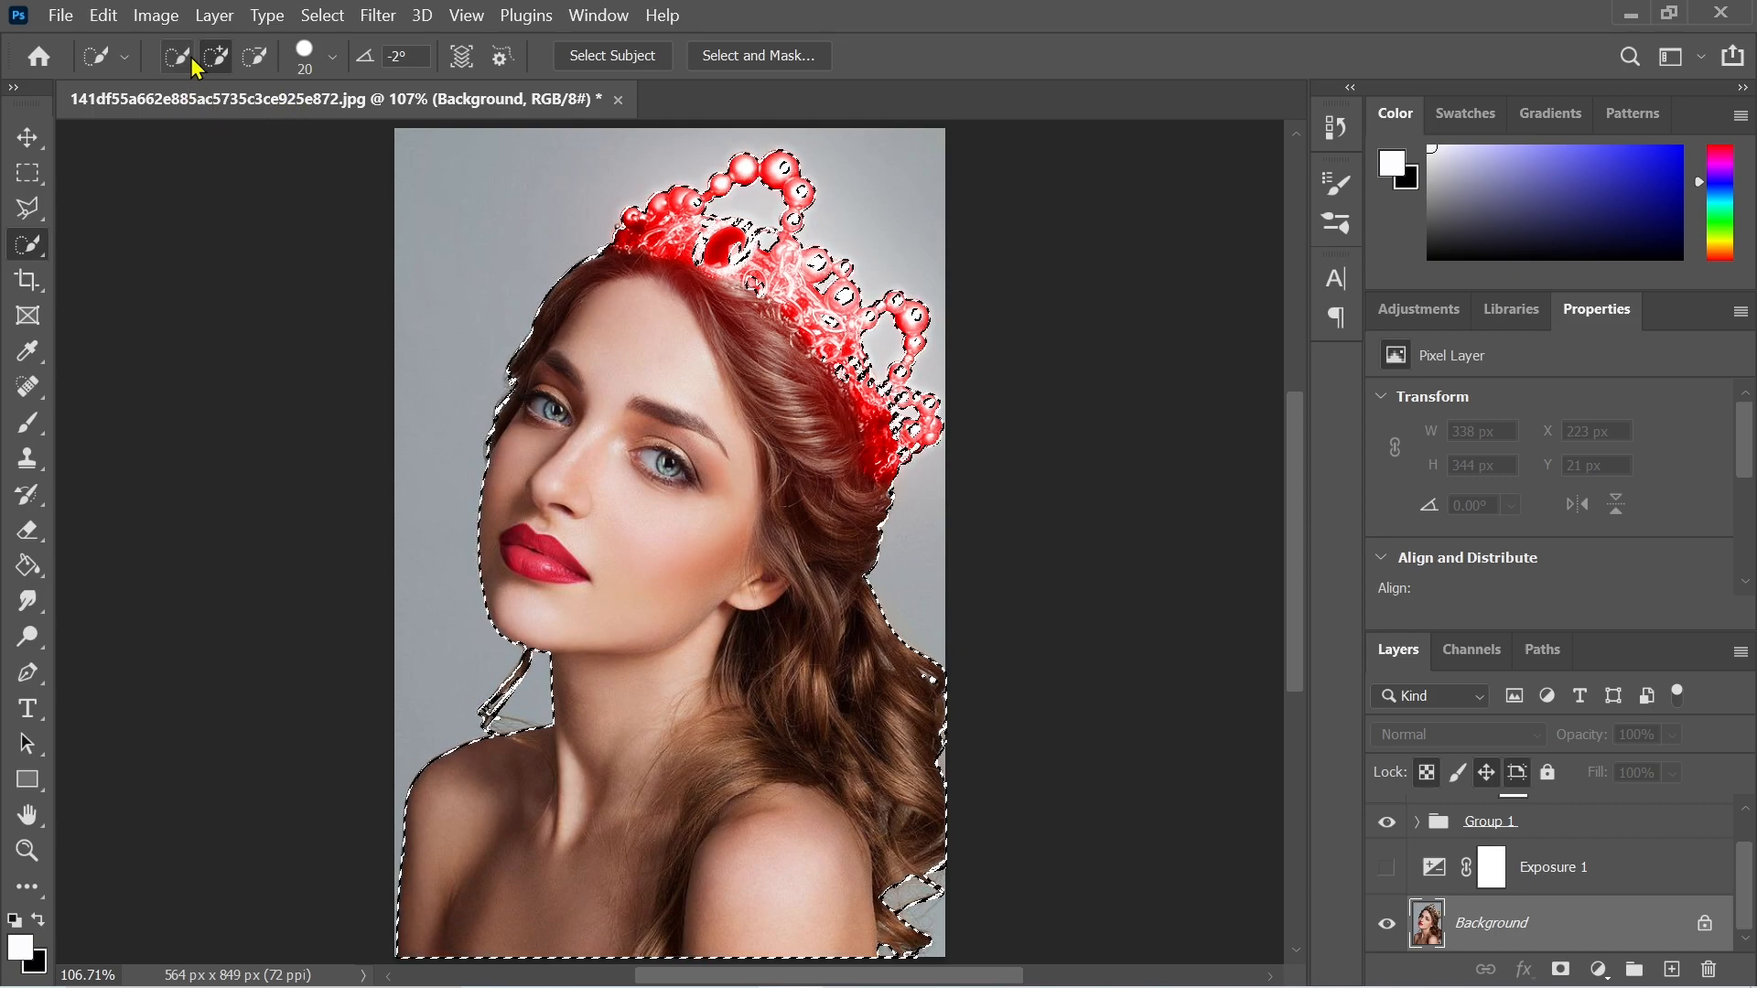
- Subtract the crown from the subject selection with the Quick Selection tool and show the Exposure 1 layer again
left_click(256, 60)
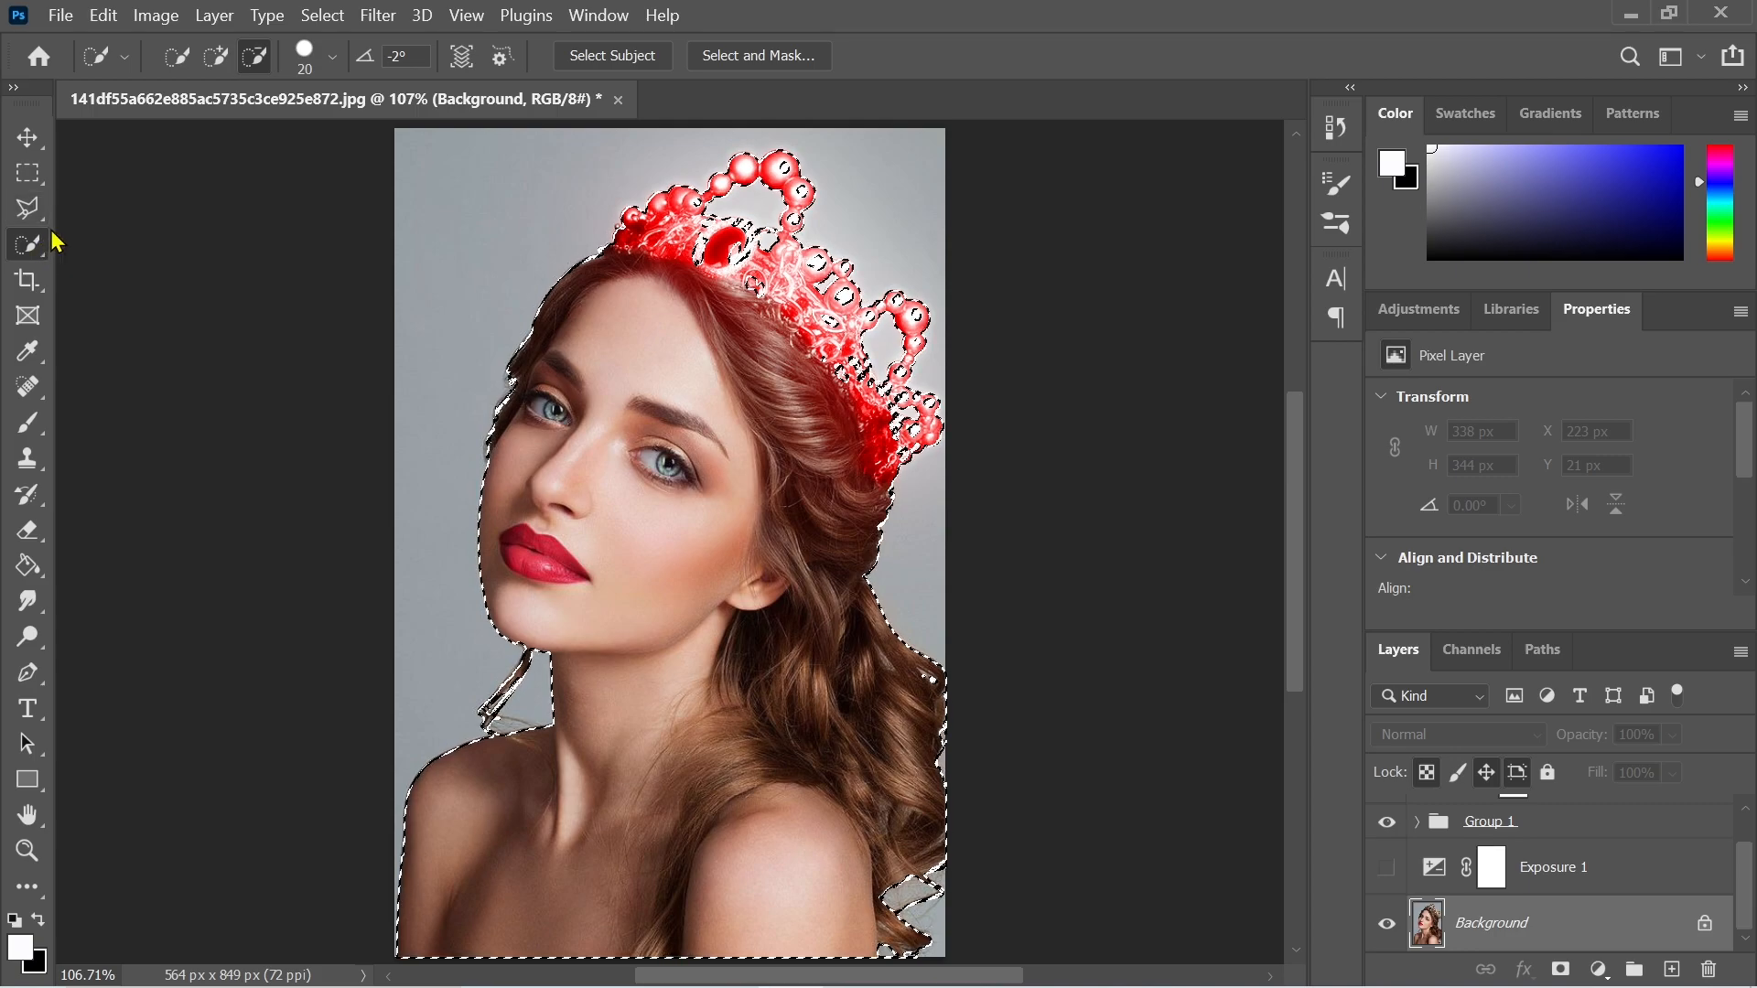
mouse_move(770, 173)
left_mouse_down()
mouse_move(808, 177)
mouse_move(751, 164)
mouse_move(795, 227)
left_mouse_up()
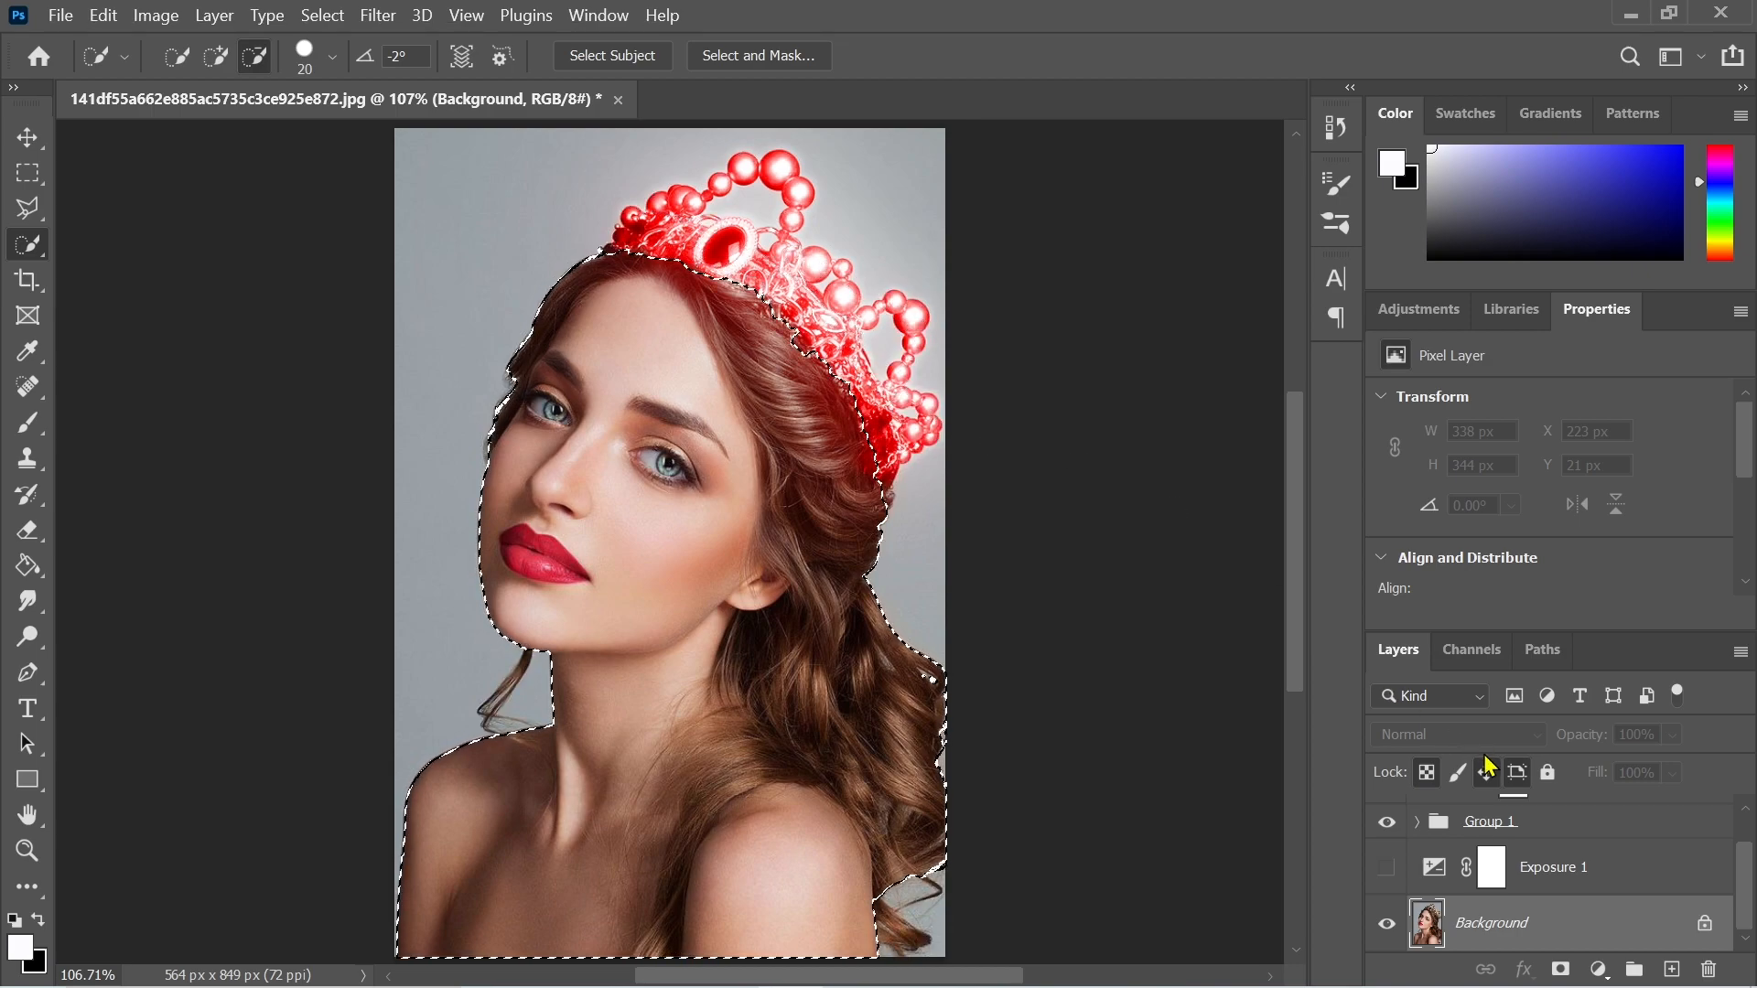
left_click(1388, 869)
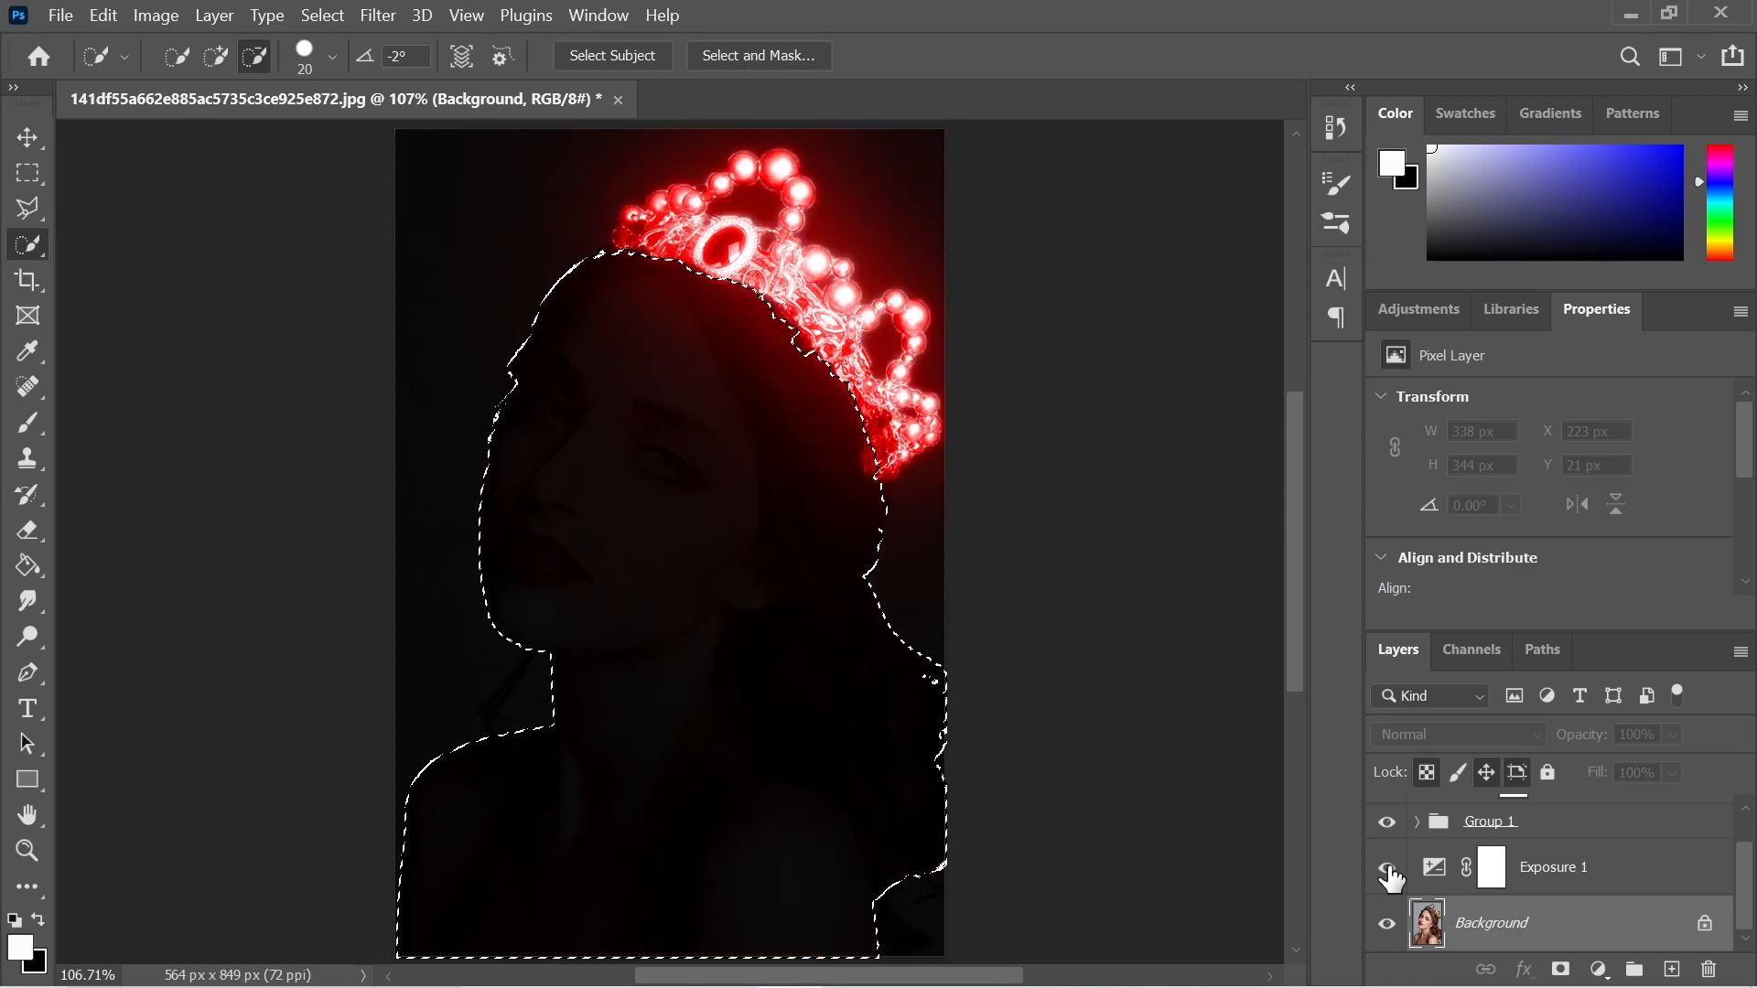
- Paint the Exposure 1 mask with a black brush at 10% flow over the selected woman's face, hair and shoulders, and deselect
left_click(40, 428)
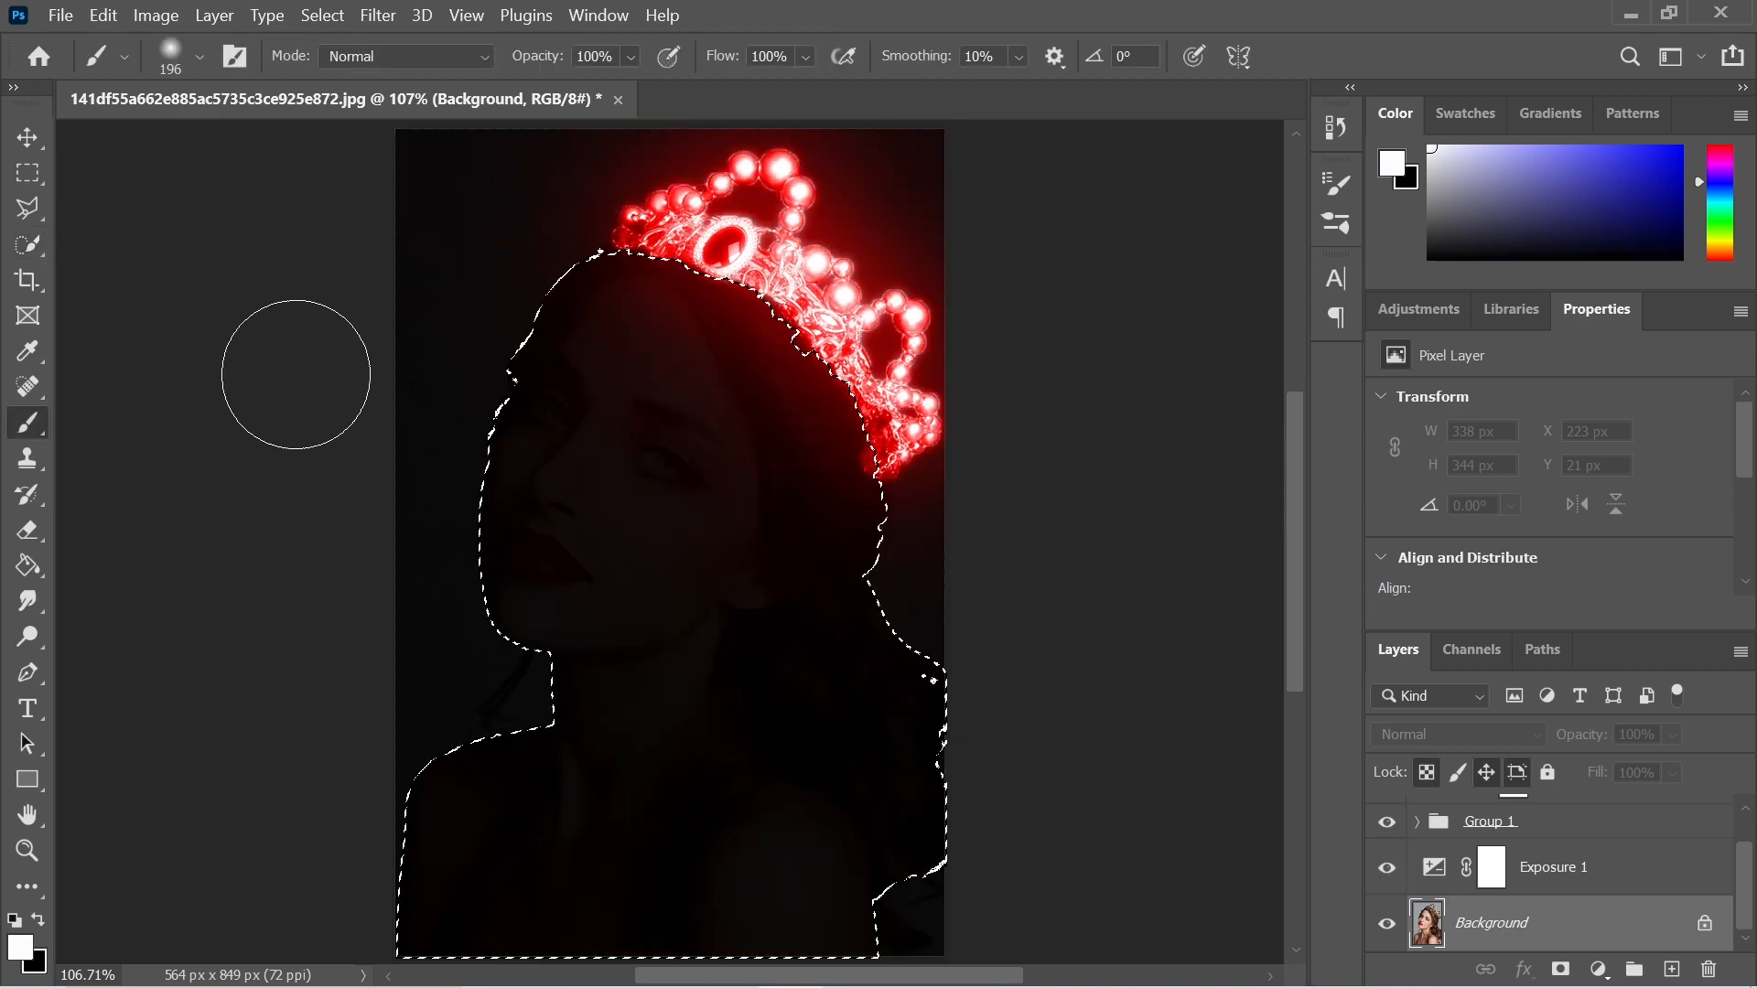
left_click(39, 919)
left_click(22, 946)
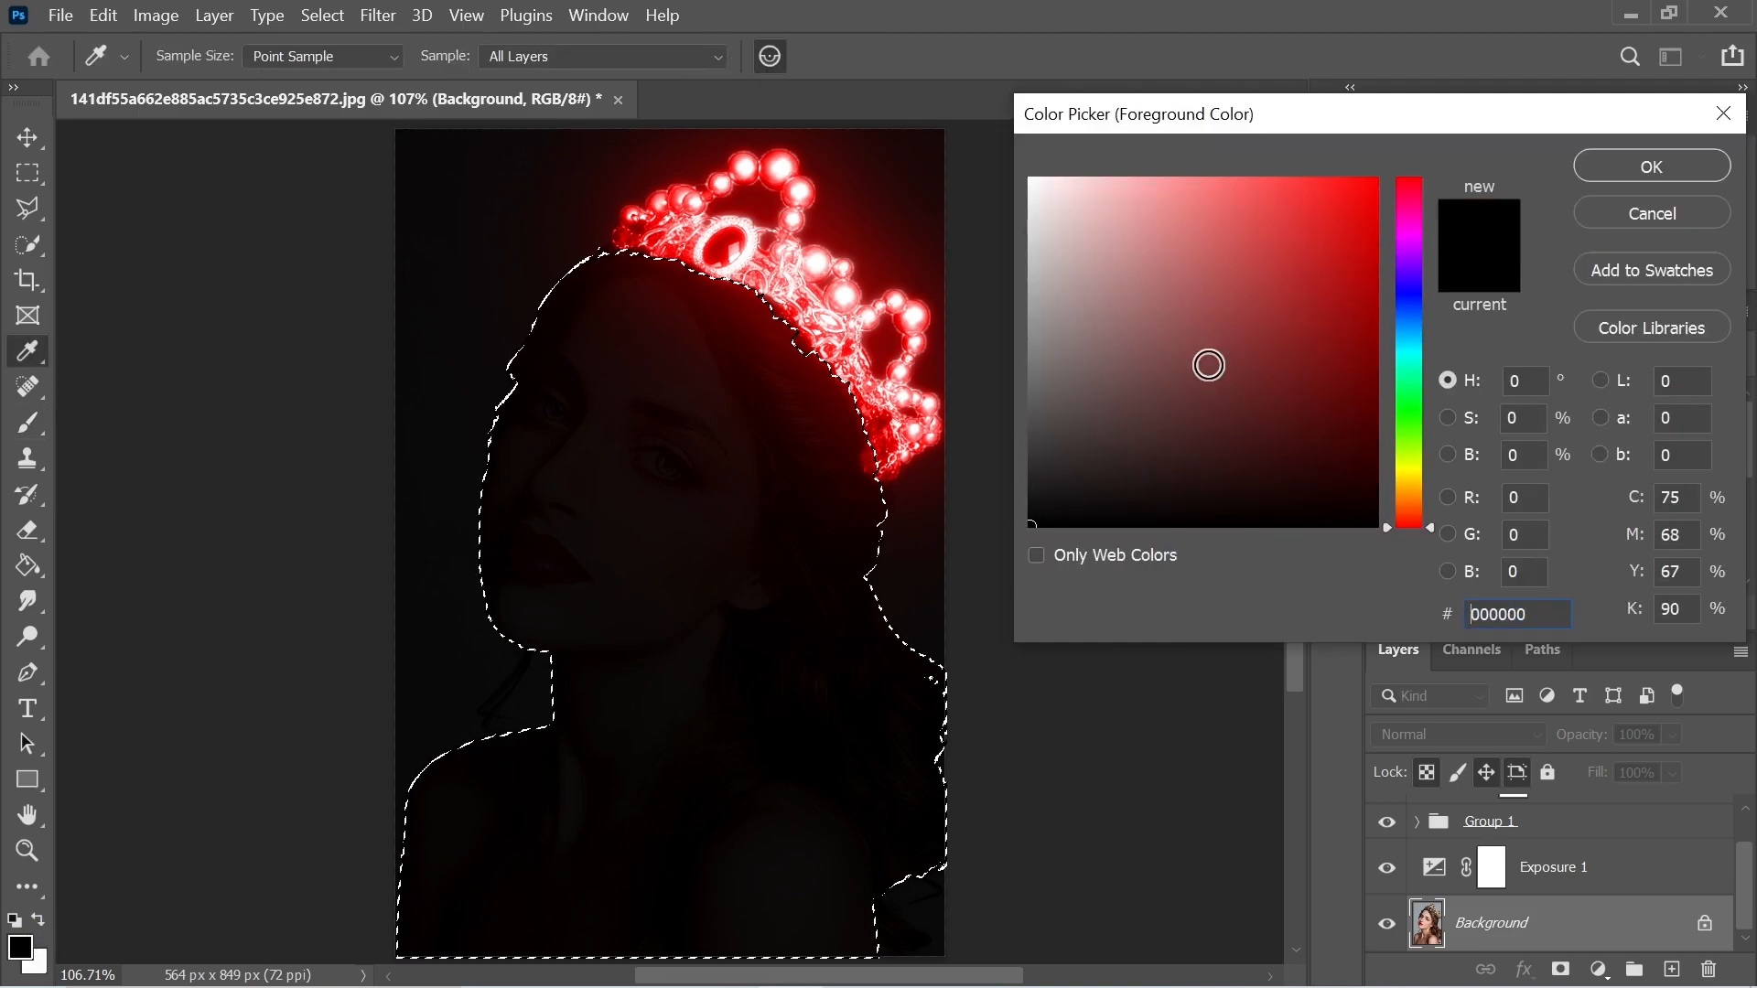
left_click(1611, 166)
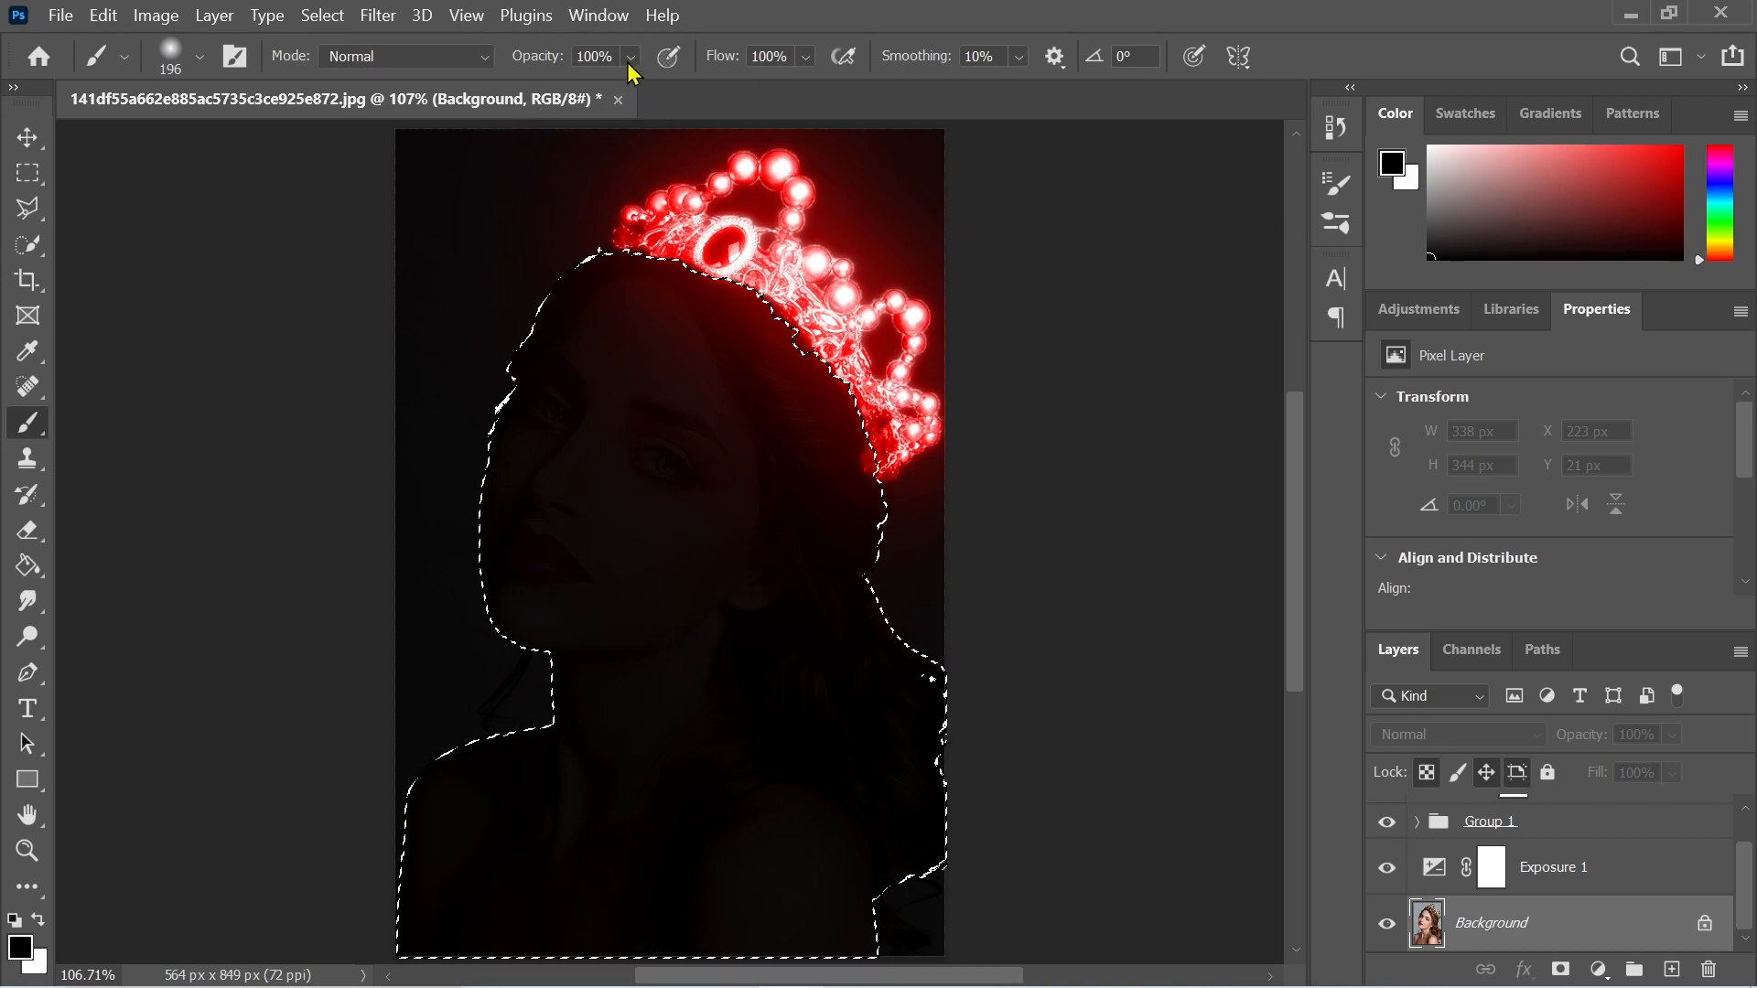
double_click(776, 57)
type("10")
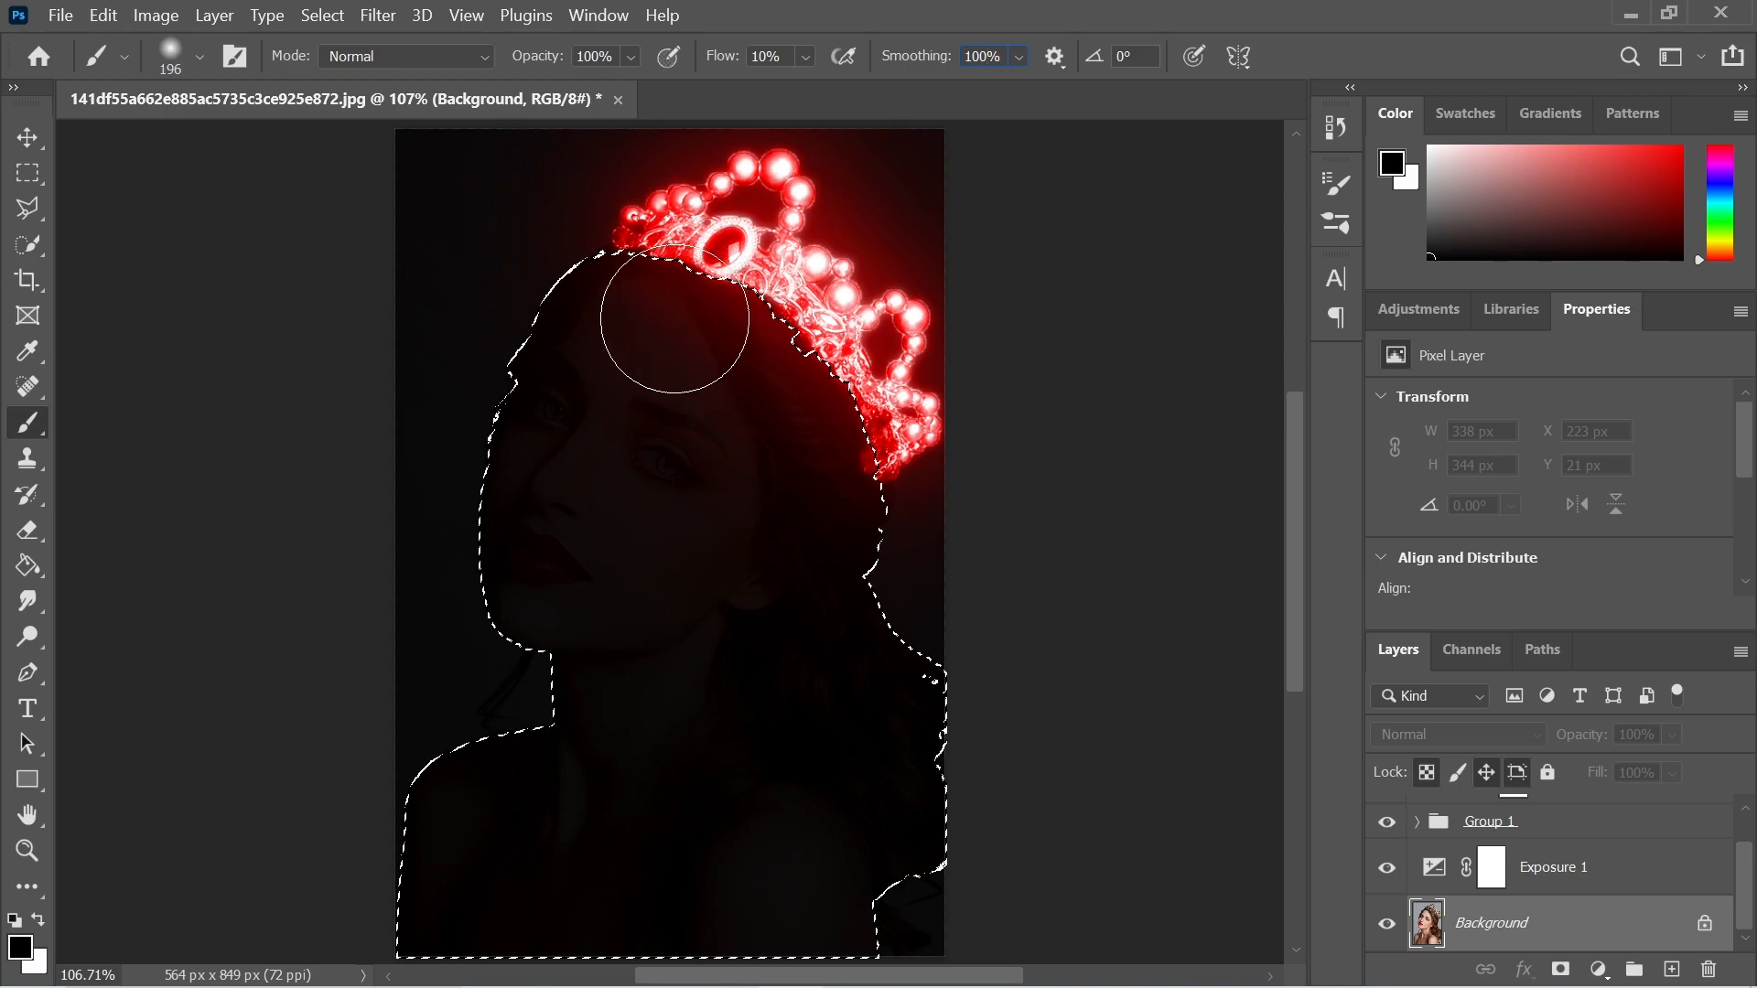
left_click(1491, 868)
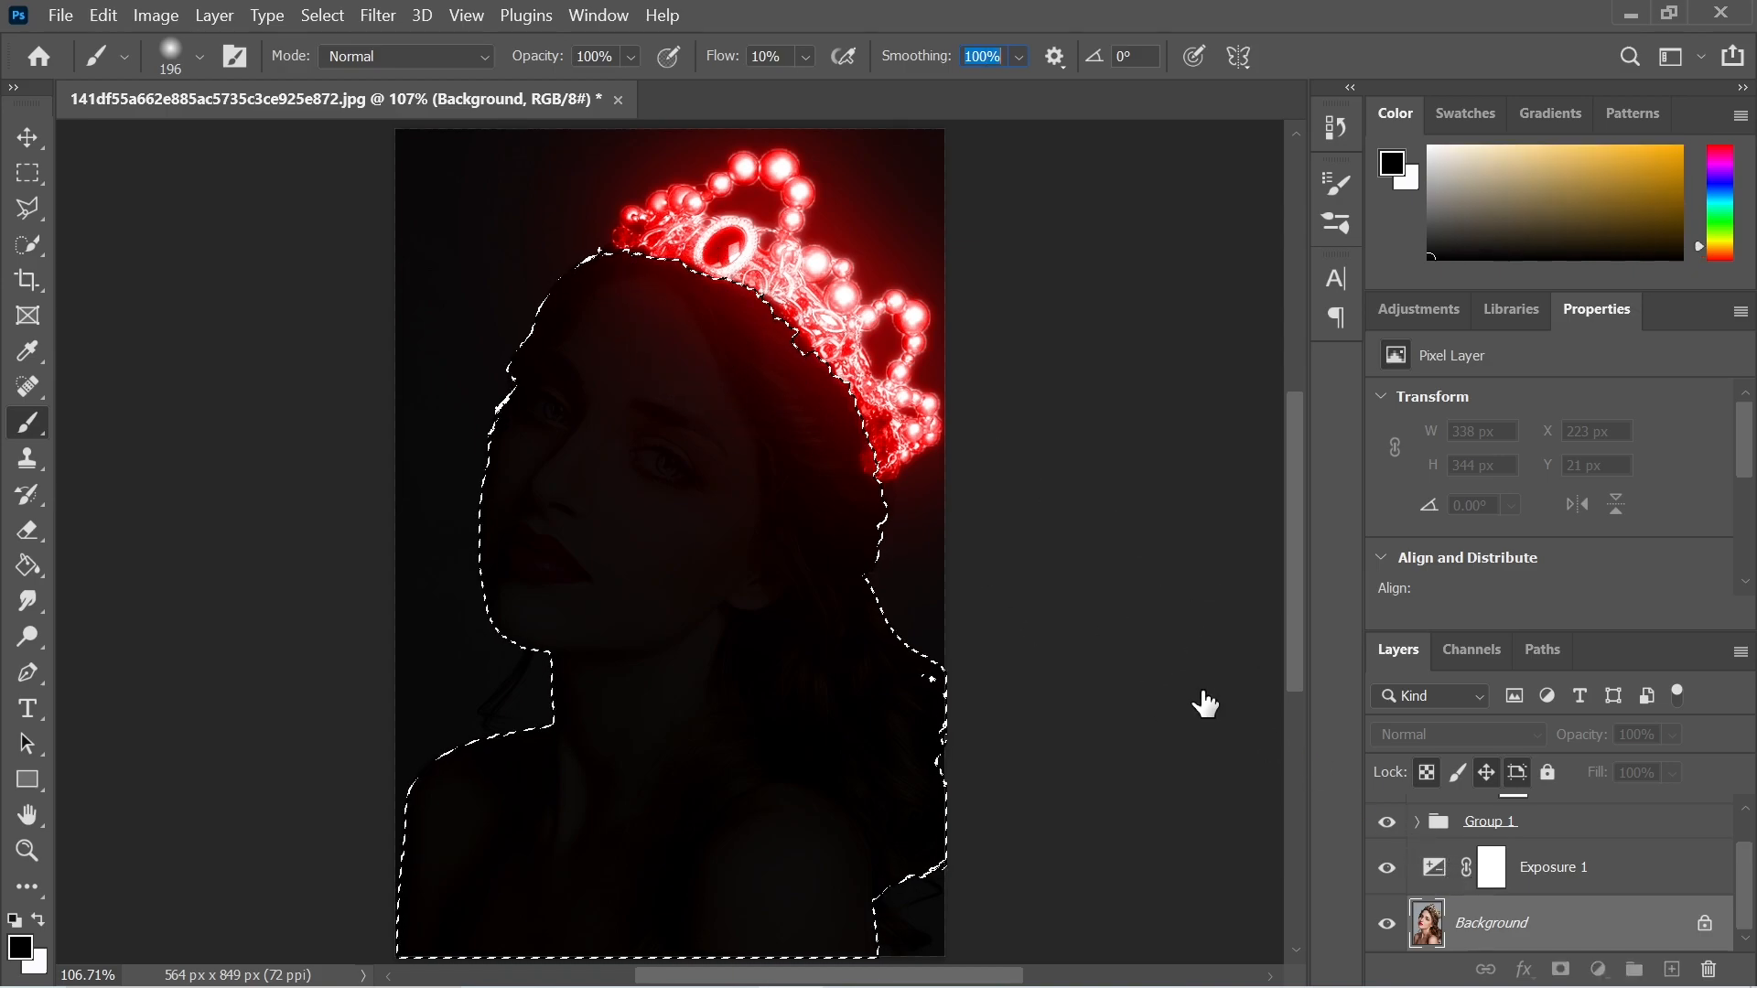
mouse_move(617, 324)
left_mouse_down()
mouse_move(684, 324)
mouse_move(746, 243)
mouse_move(646, 402)
mouse_move(609, 522)
mouse_move(777, 247)
mouse_move(762, 301)
mouse_move(787, 326)
mouse_move(832, 247)
left_mouse_up()
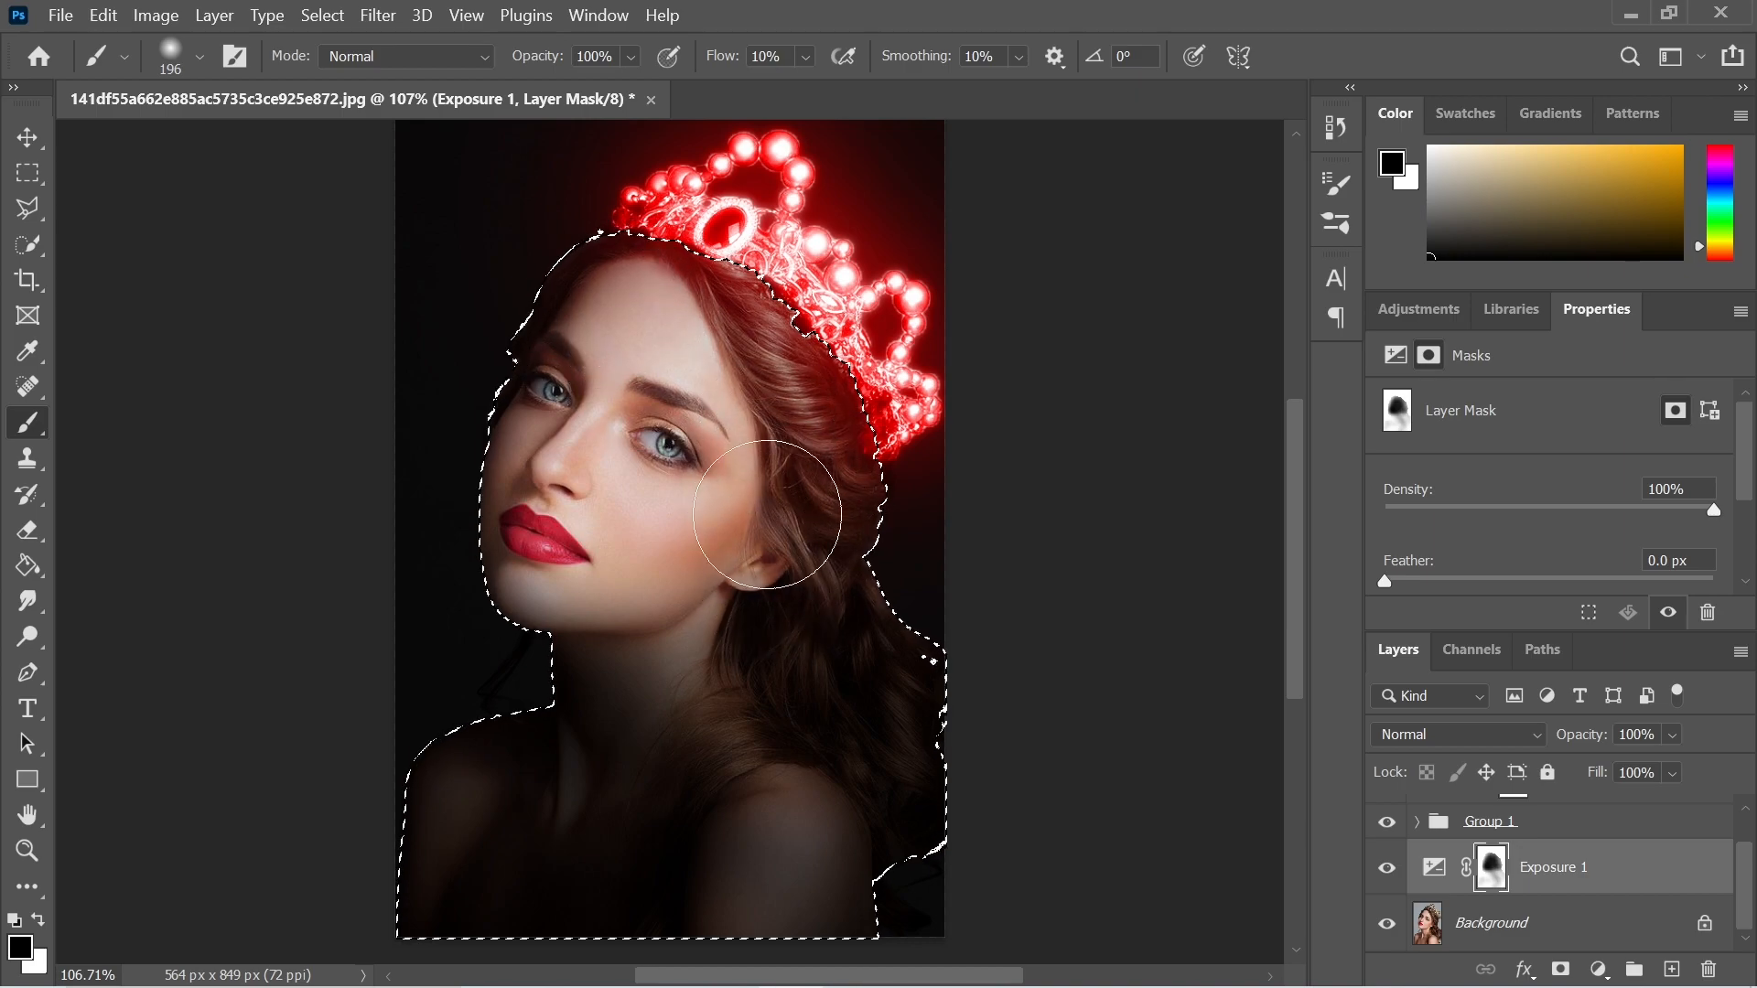
key("ctrl+d")
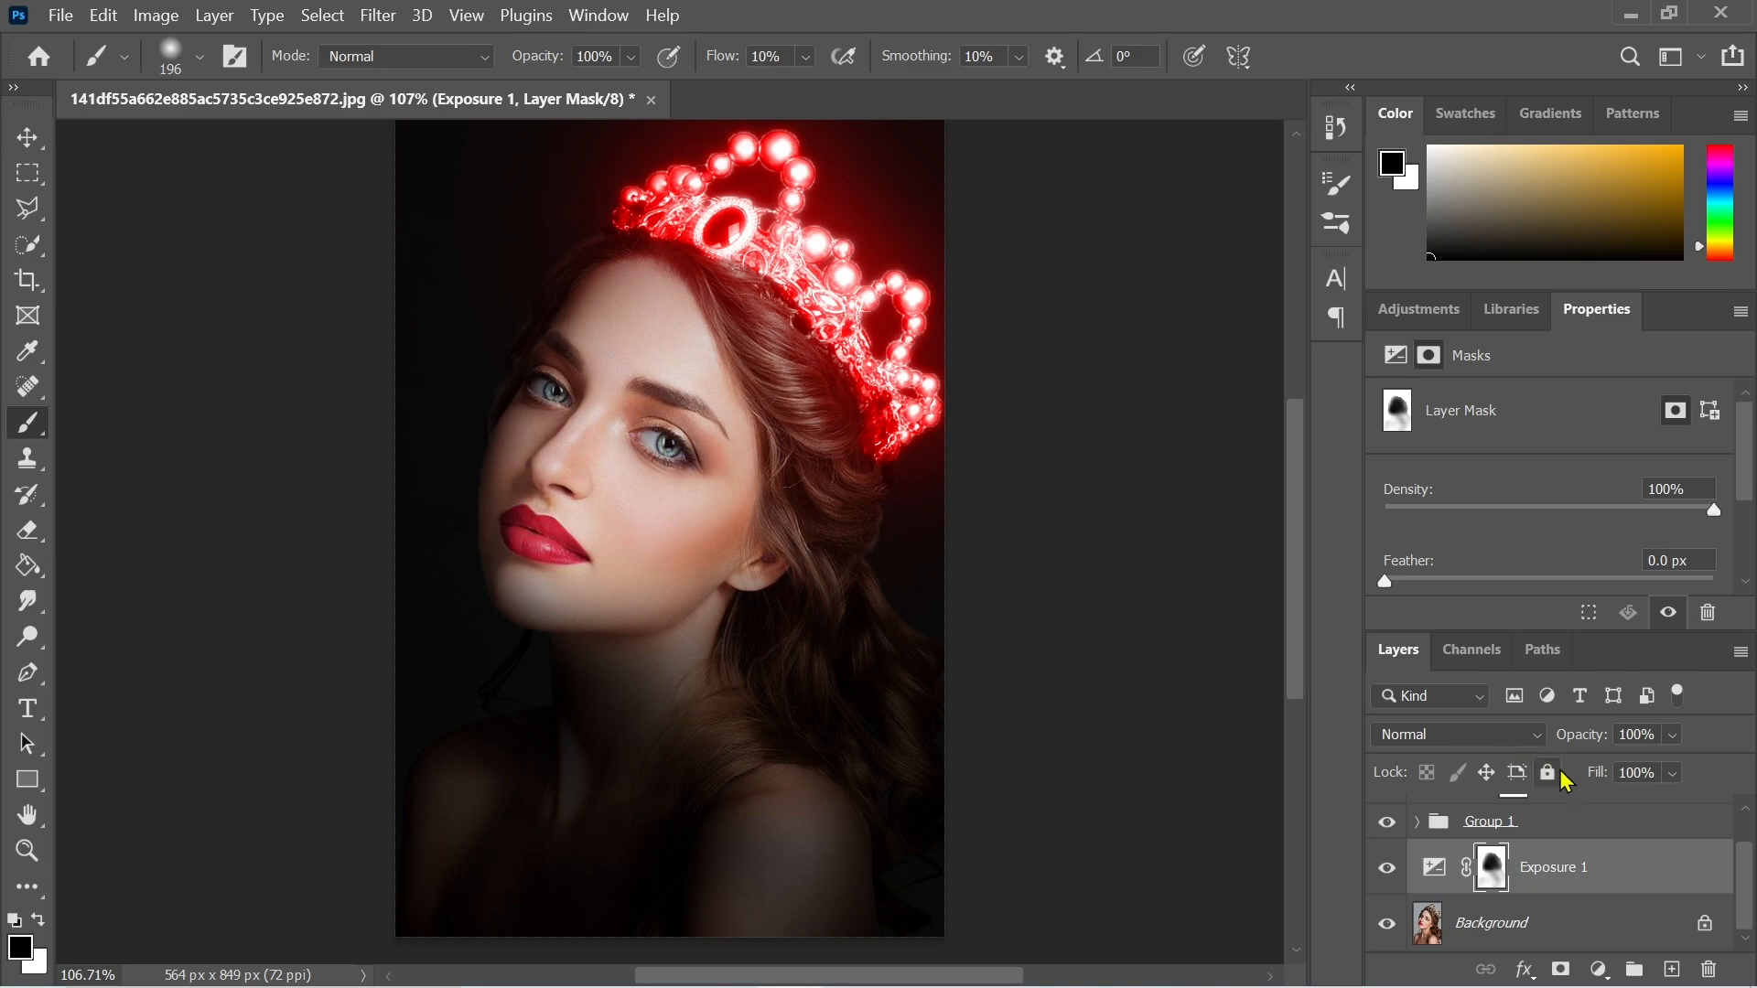
- Duplicate the Hue/Saturation 1 adjustment and place the copy unclipped between Group 1 and Exposure 1
left_click_drag(1745, 876, 1745, 852)
left_click(1581, 832)
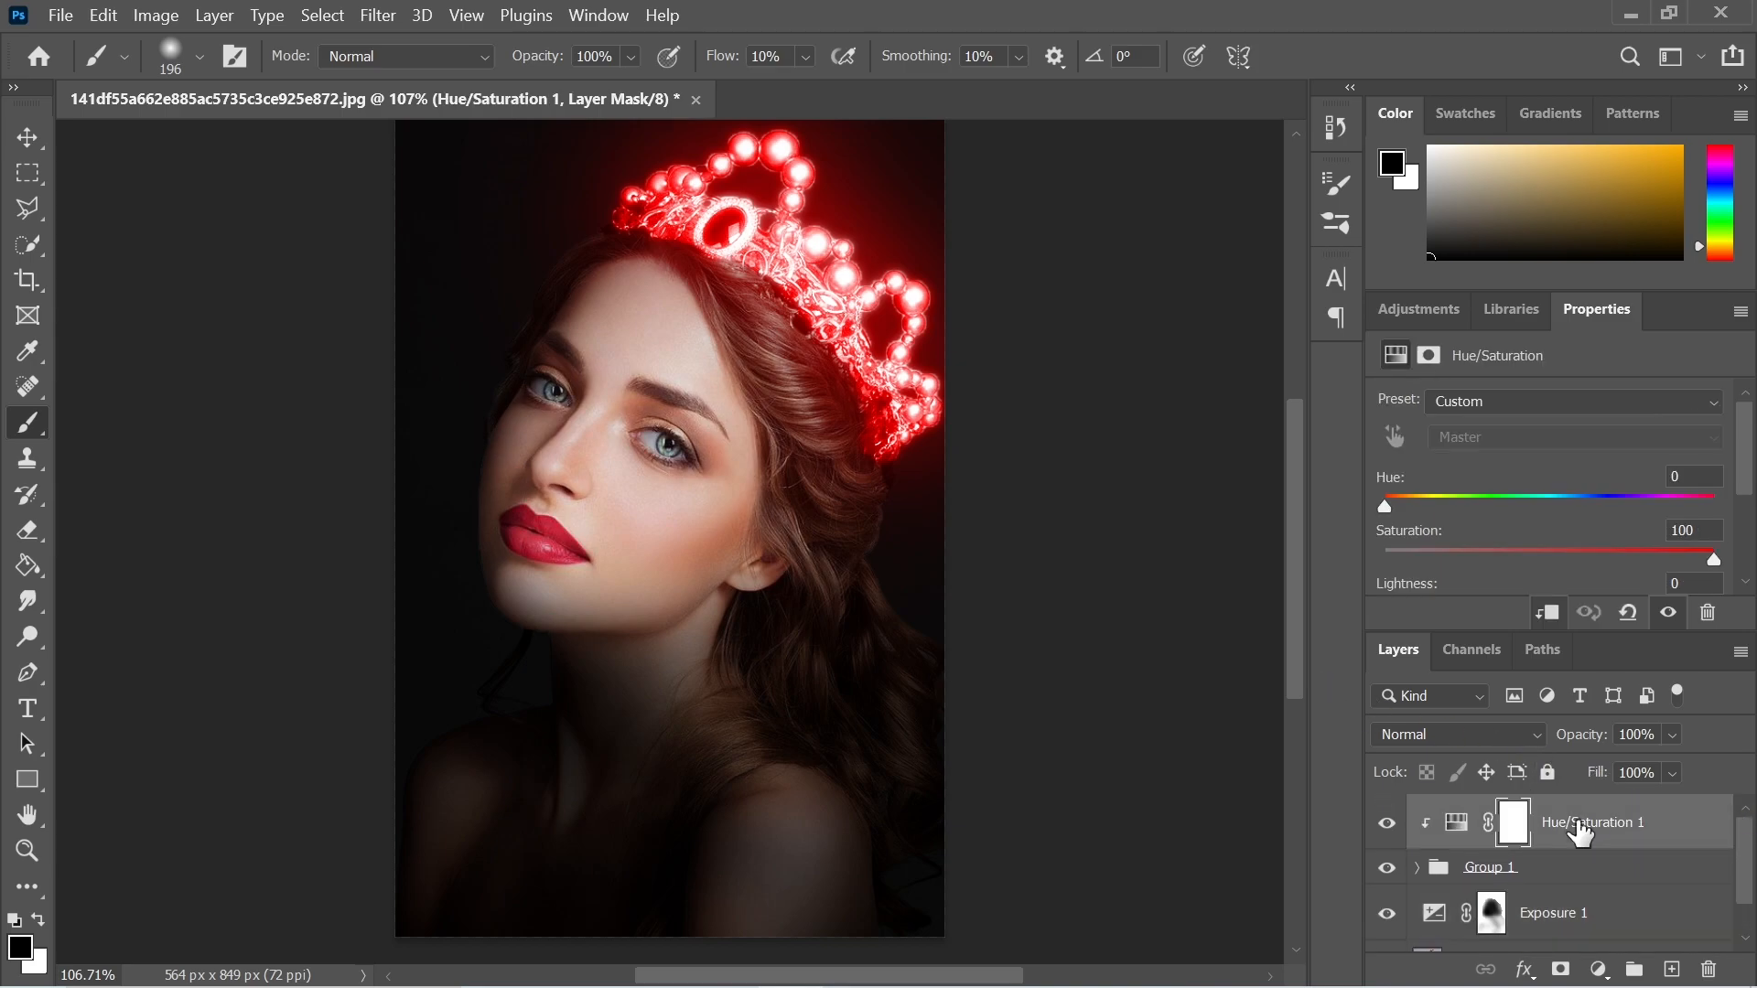
key("ctrl+j")
left_click_drag(1638, 827, 1717, 874)
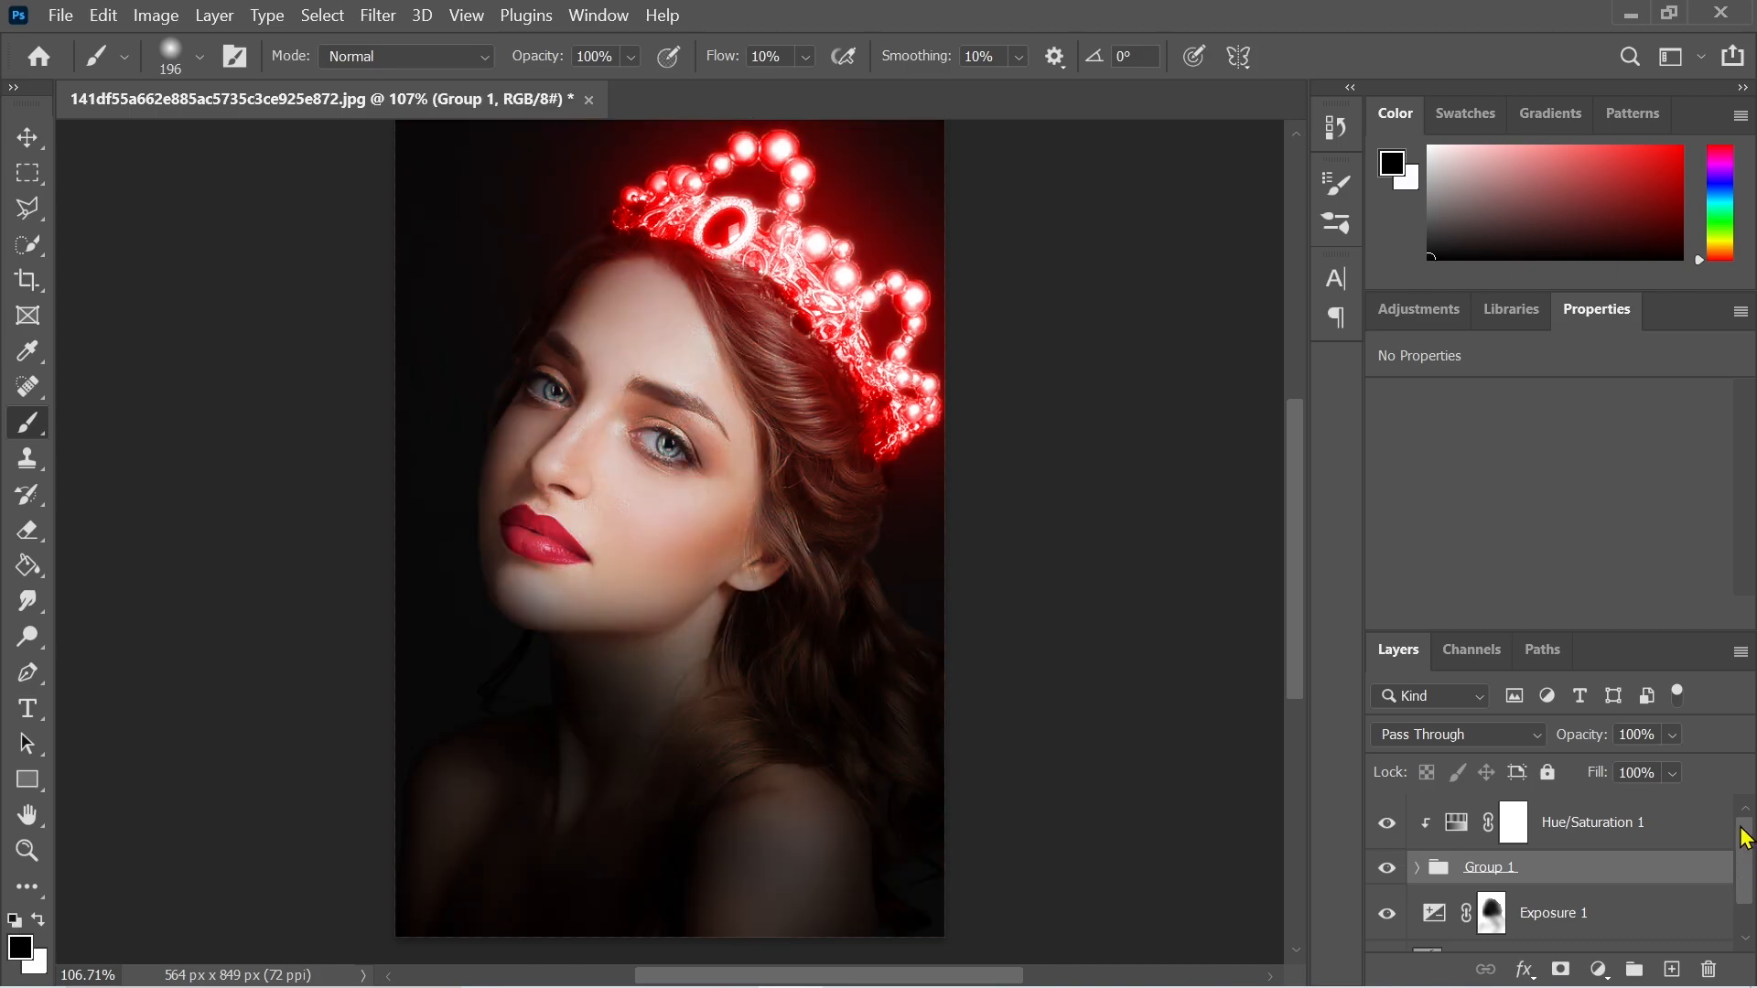
key("ctrl+z")
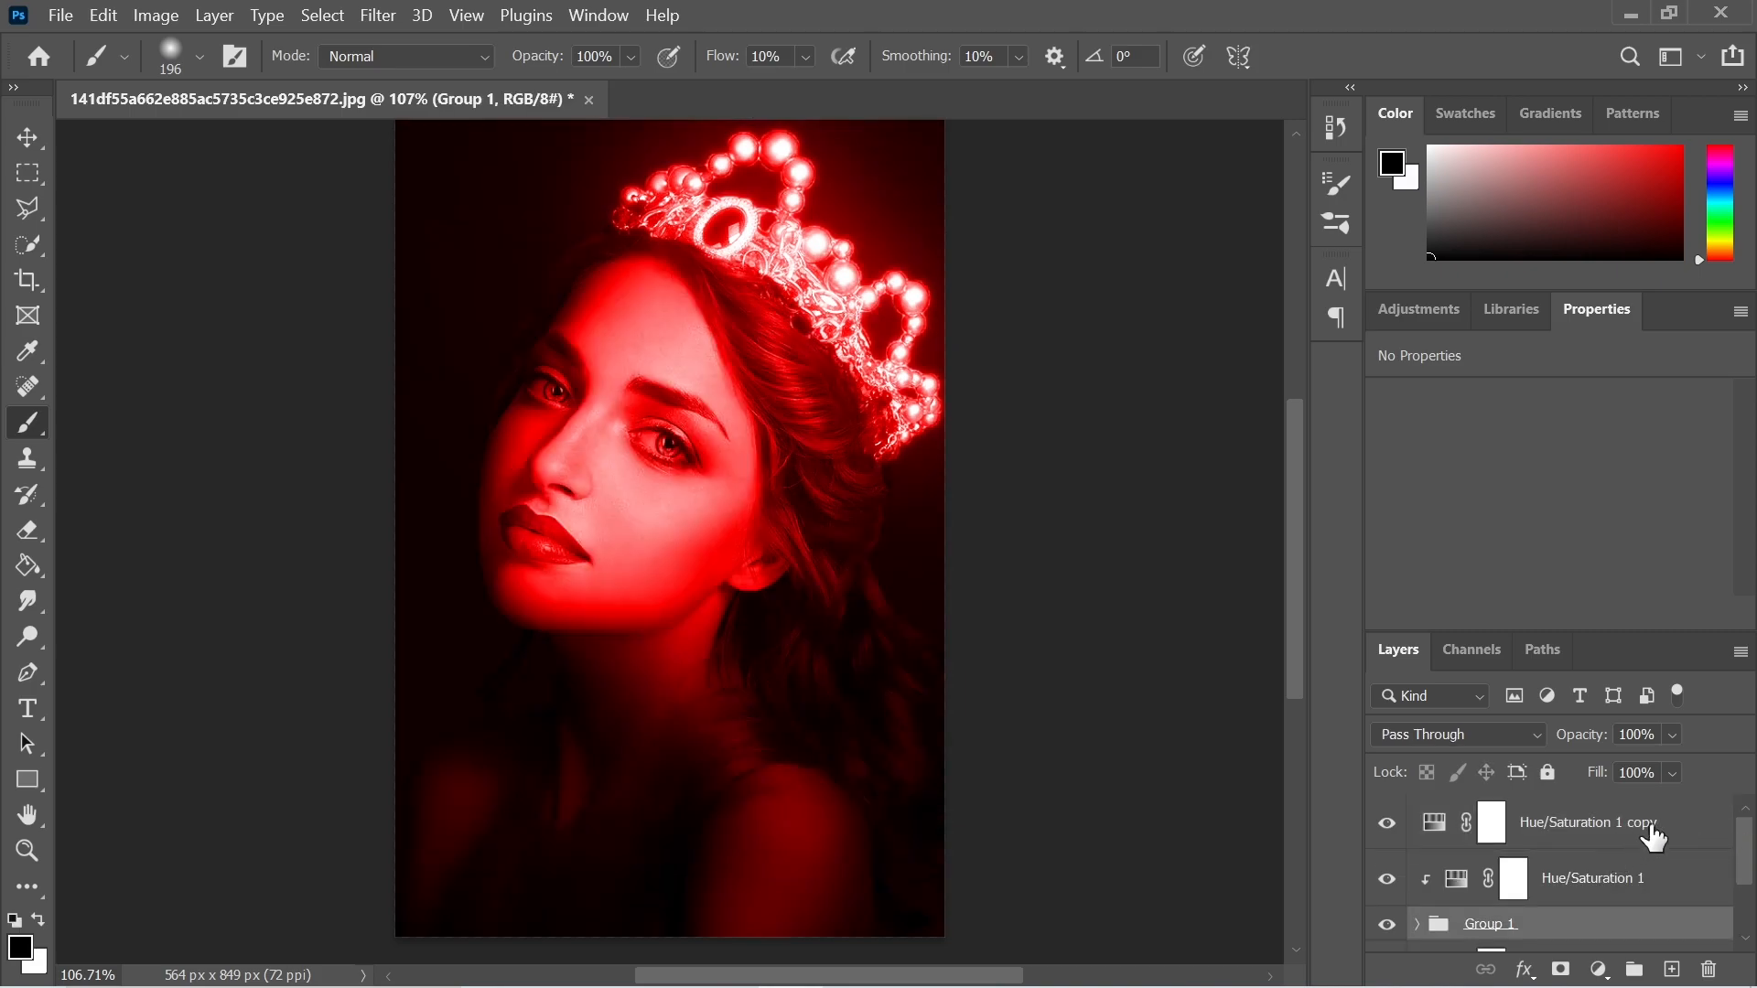
left_click_drag(1748, 851, 1748, 858)
left_click_drag(1592, 825, 1583, 928)
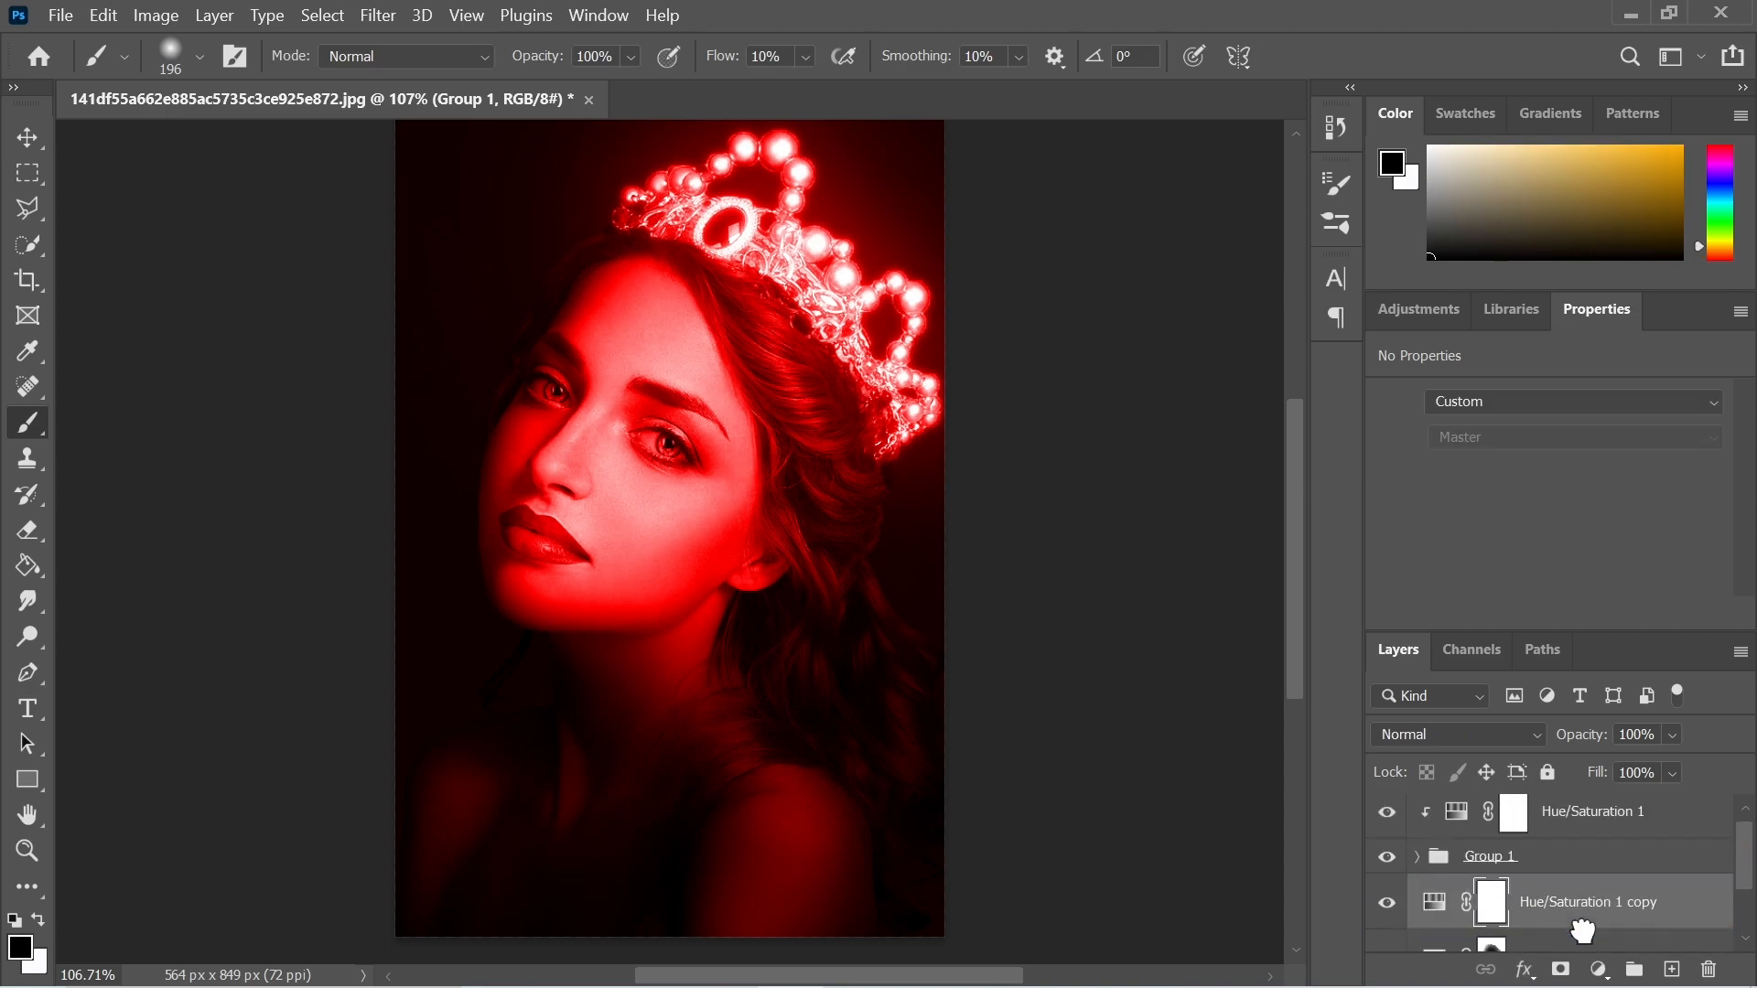
scroll(1562, 890, "down", 1)
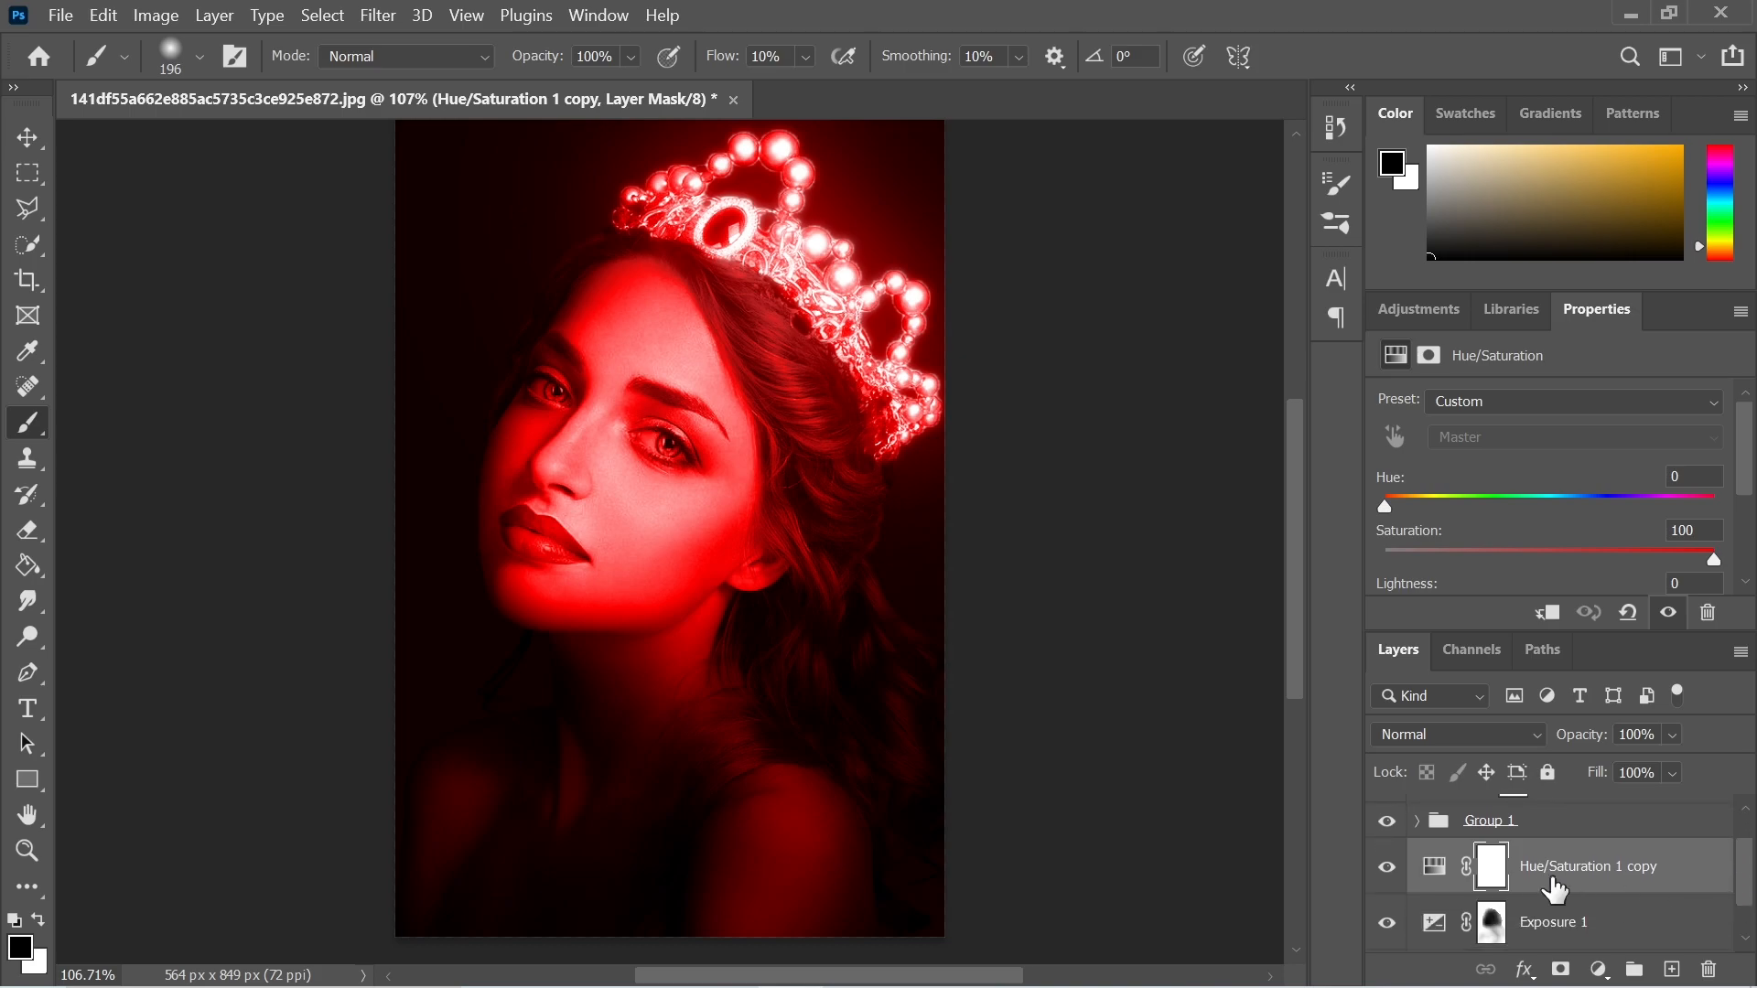
- Invert the Hue/Saturation 1 copy's mask and paint it with a white brush at 10% flow over the forehead, face and hair
left_click(1496, 876)
key("ctrl+i")
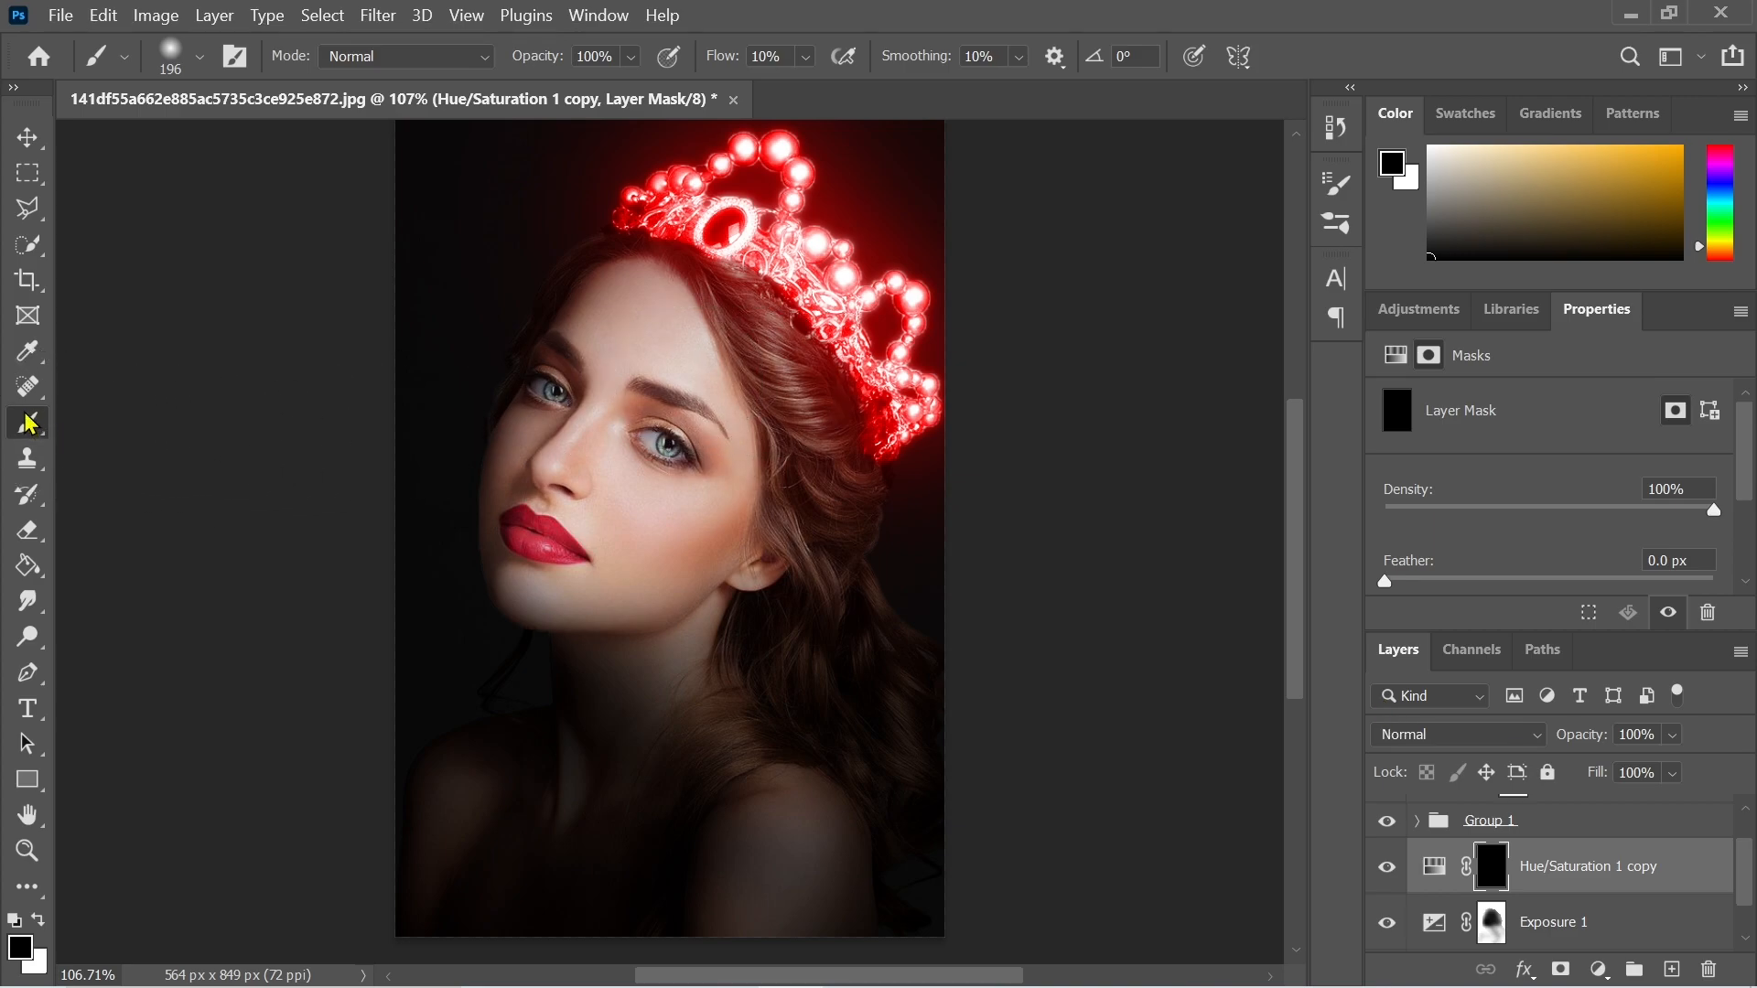
left_click(37, 921)
left_click(20, 948)
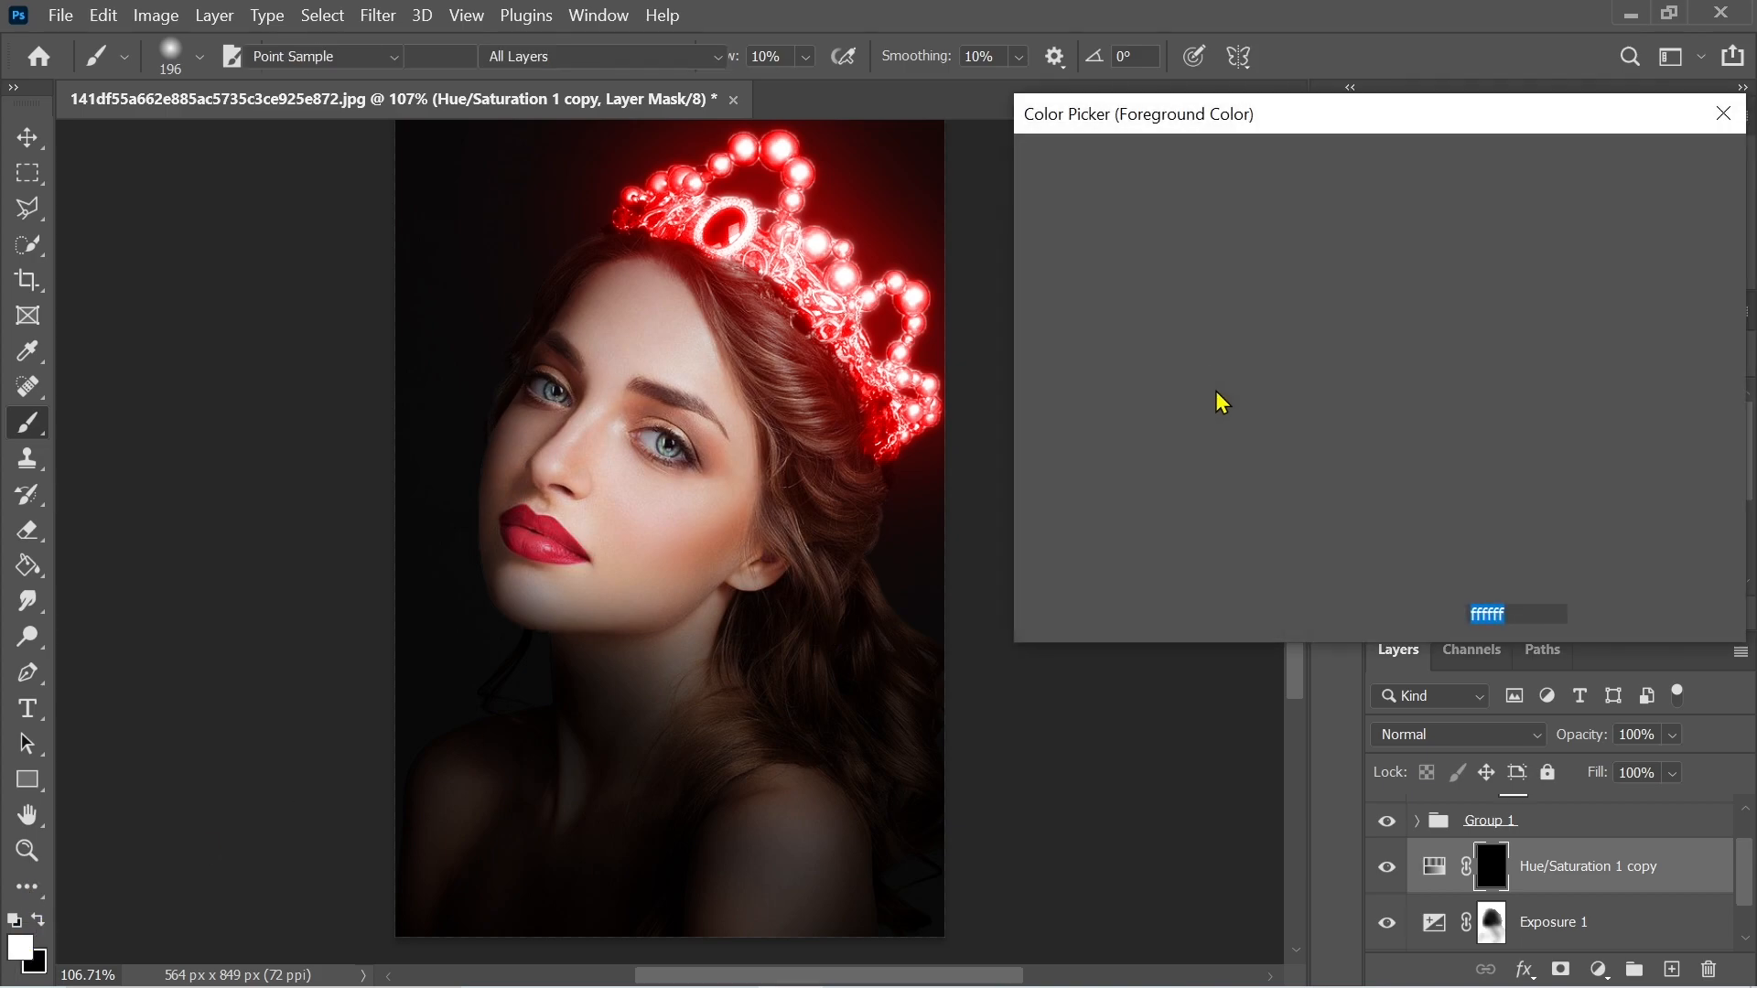
left_click_drag(1115, 266, 1026, 176)
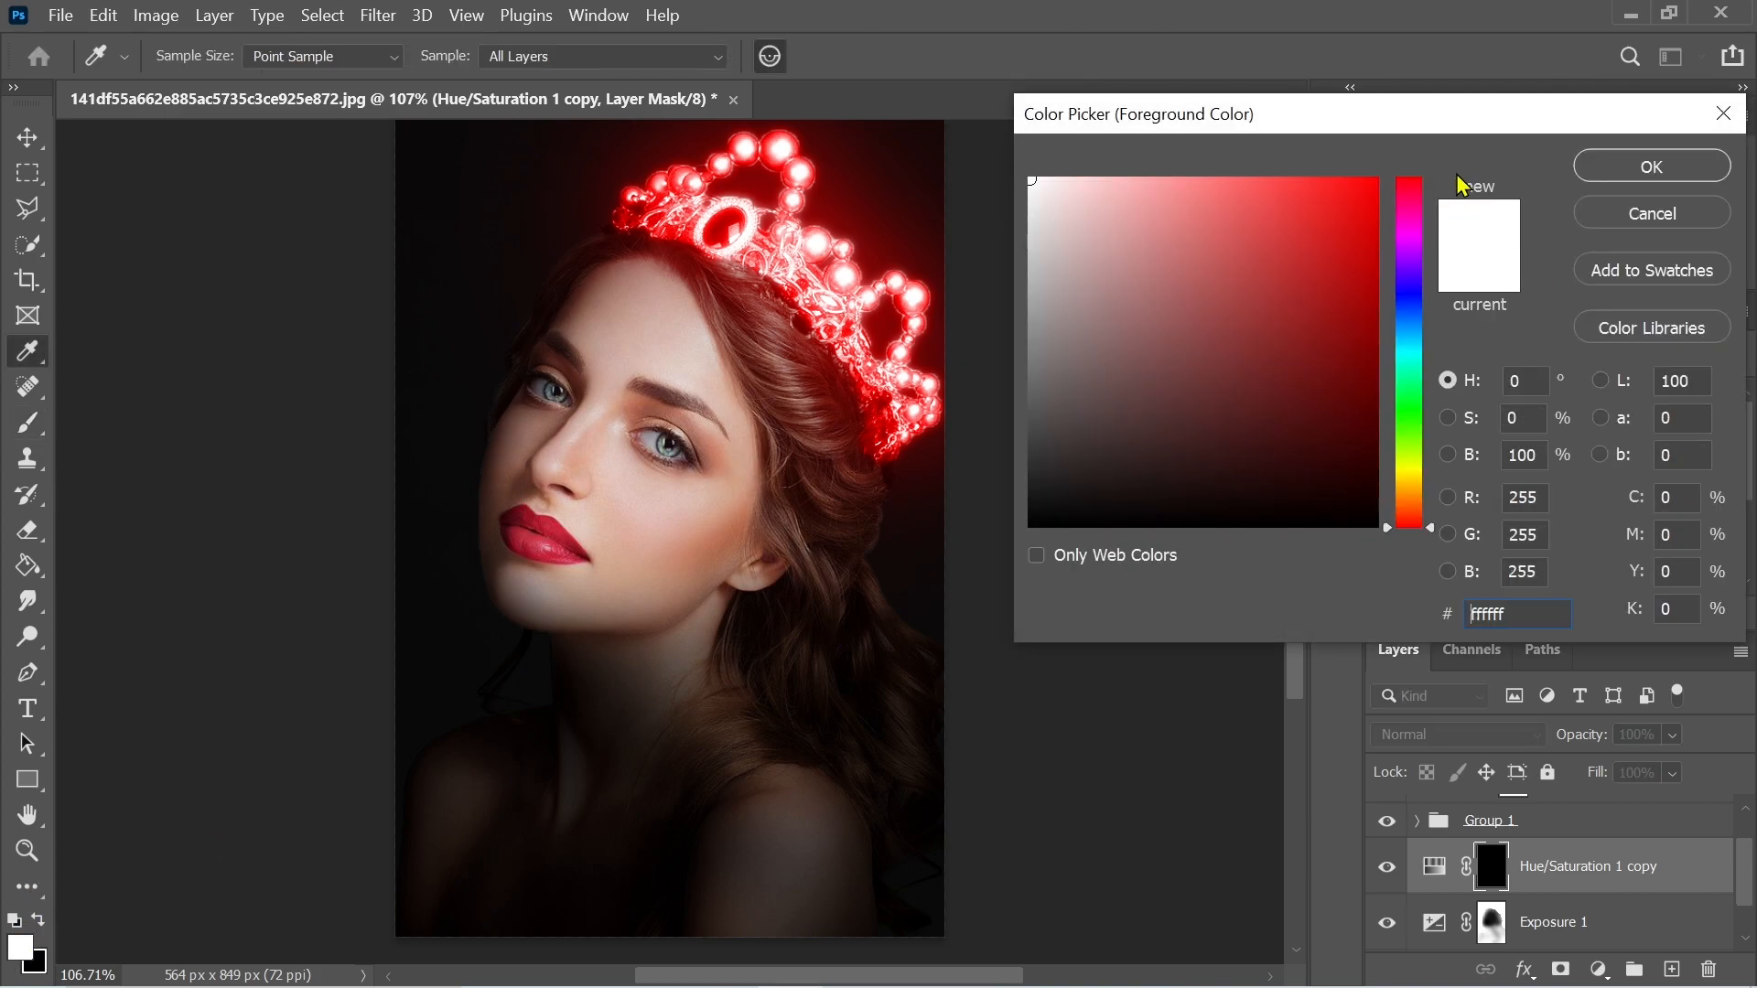
left_click(1650, 167)
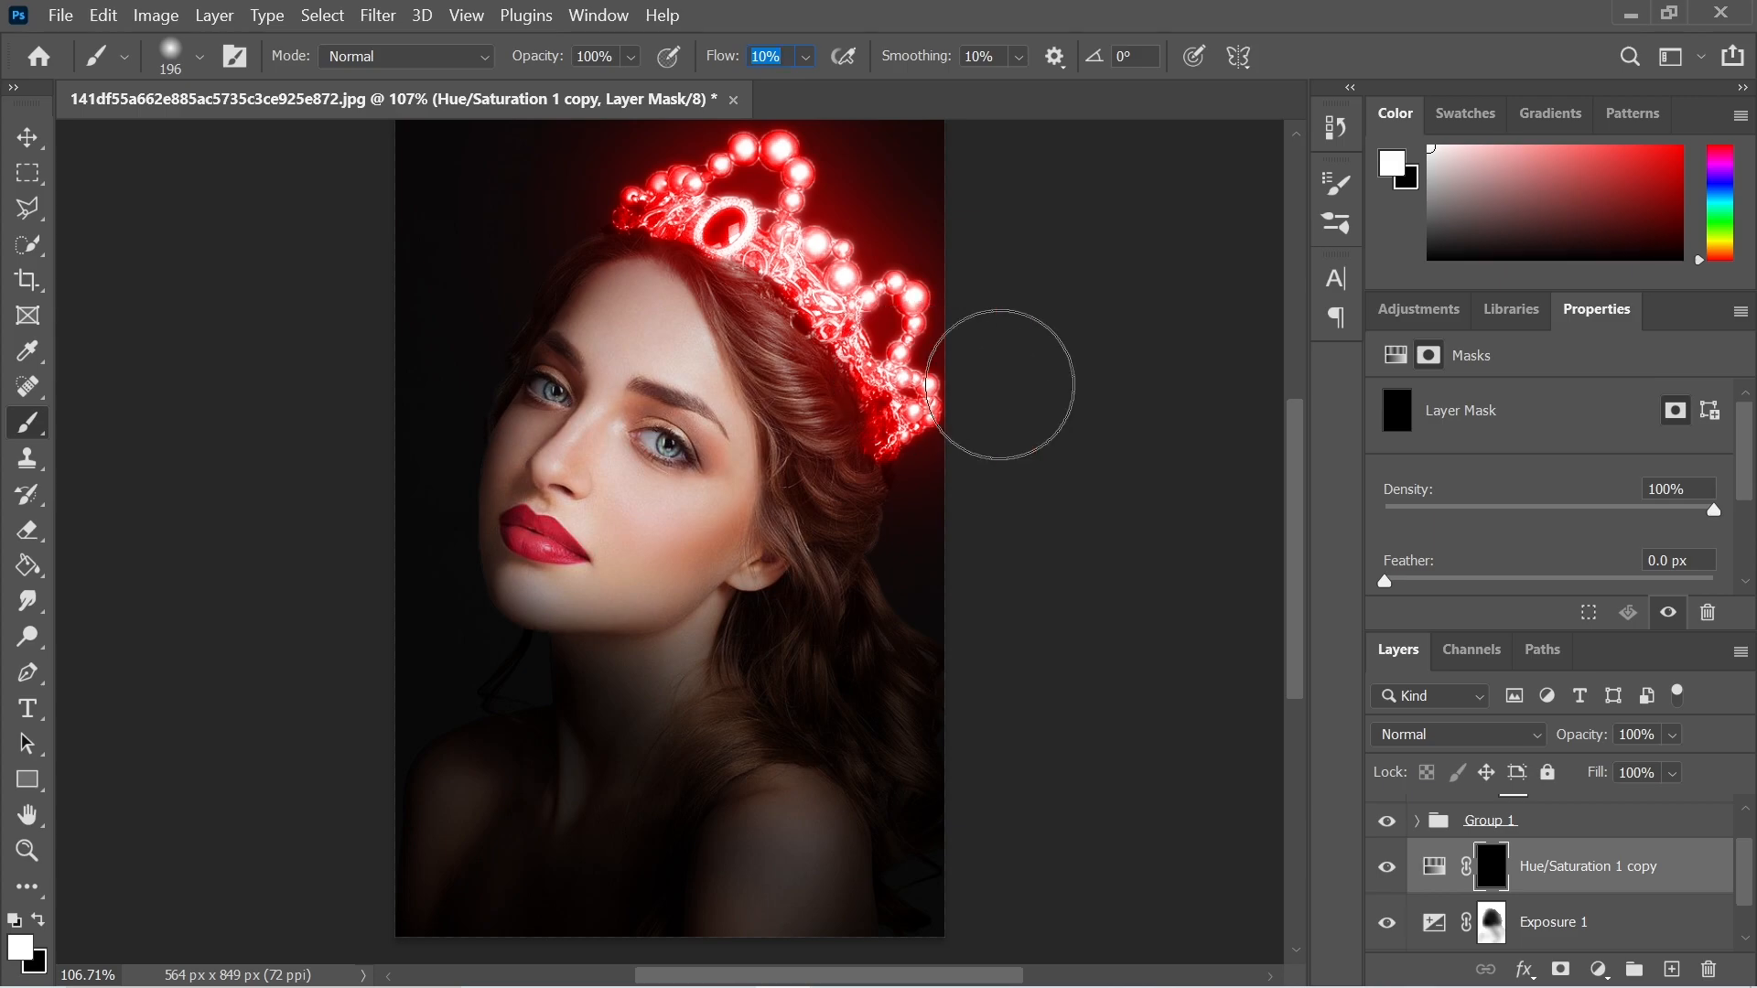
left_click_drag(669, 310, 568, 431)
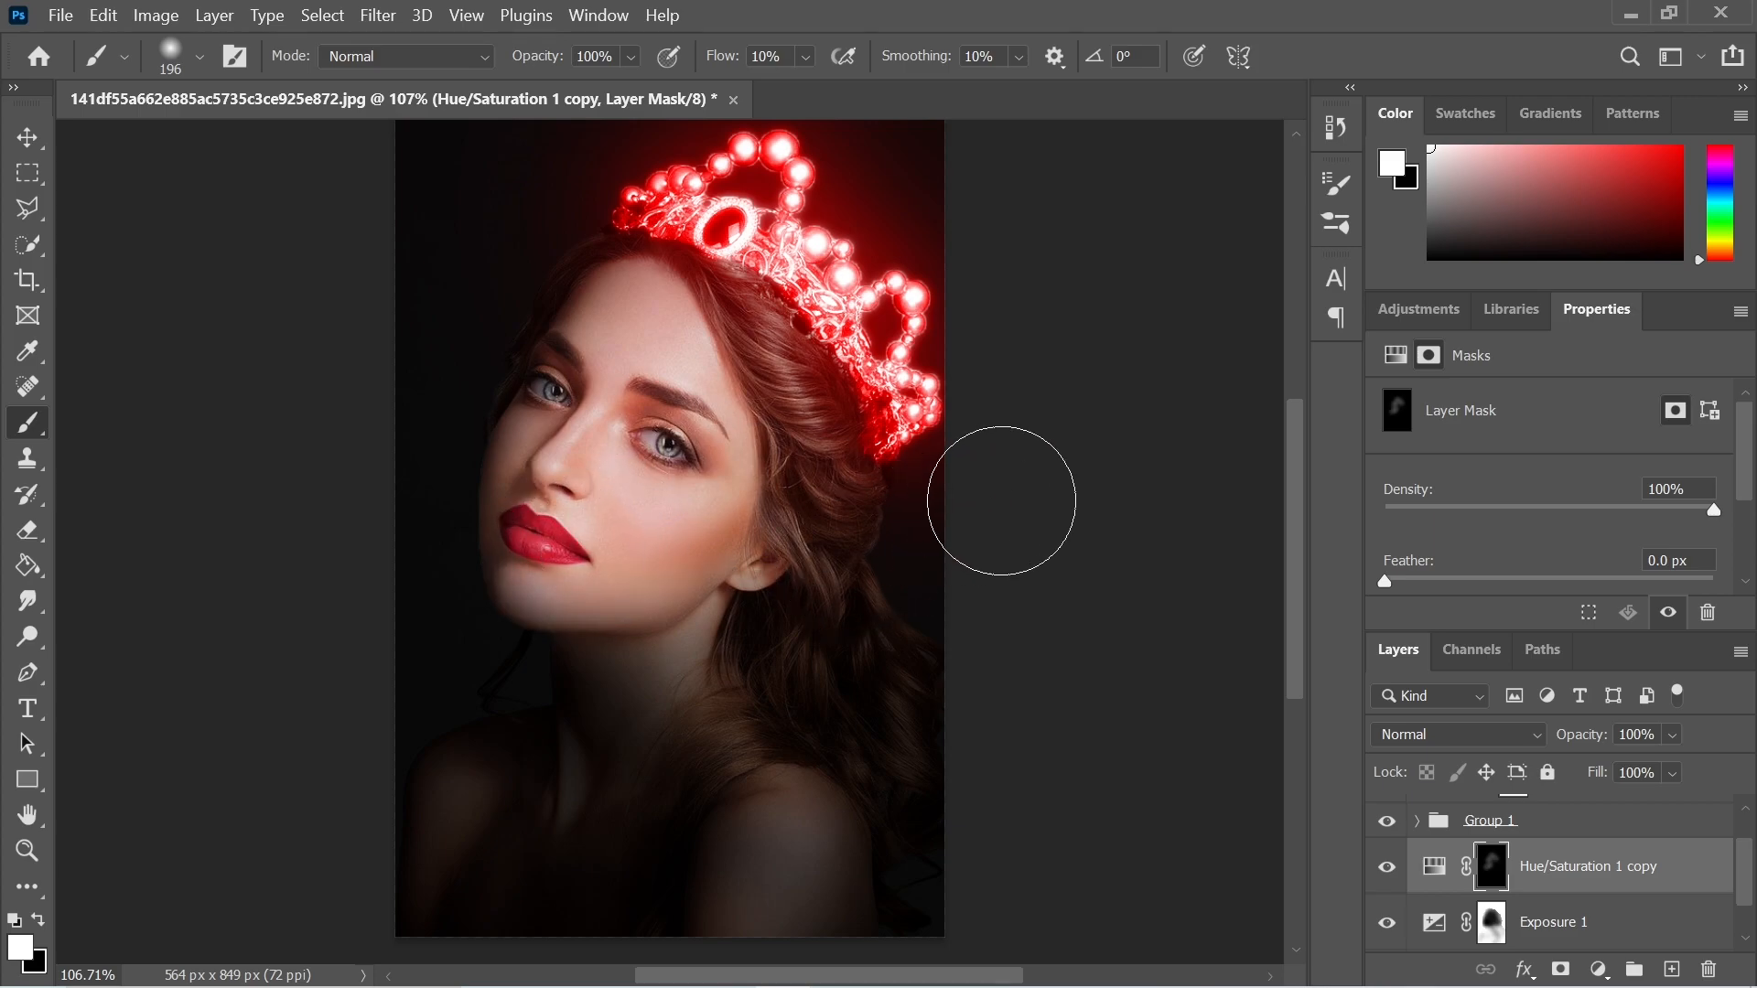
mouse_move(778, 483)
left_mouse_down()
mouse_move(820, 547)
mouse_move(831, 504)
left_mouse_up()
mouse_move(784, 745)
left_mouse_down()
mouse_move(827, 595)
mouse_move(845, 780)
mouse_move(812, 786)
mouse_move(861, 683)
mouse_move(768, 694)
mouse_move(831, 523)
mouse_move(722, 374)
mouse_move(751, 298)
mouse_move(720, 252)
mouse_move(799, 451)
left_mouse_up()
mouse_move(769, 343)
left_mouse_down()
mouse_move(737, 647)
mouse_move(732, 311)
left_mouse_up()
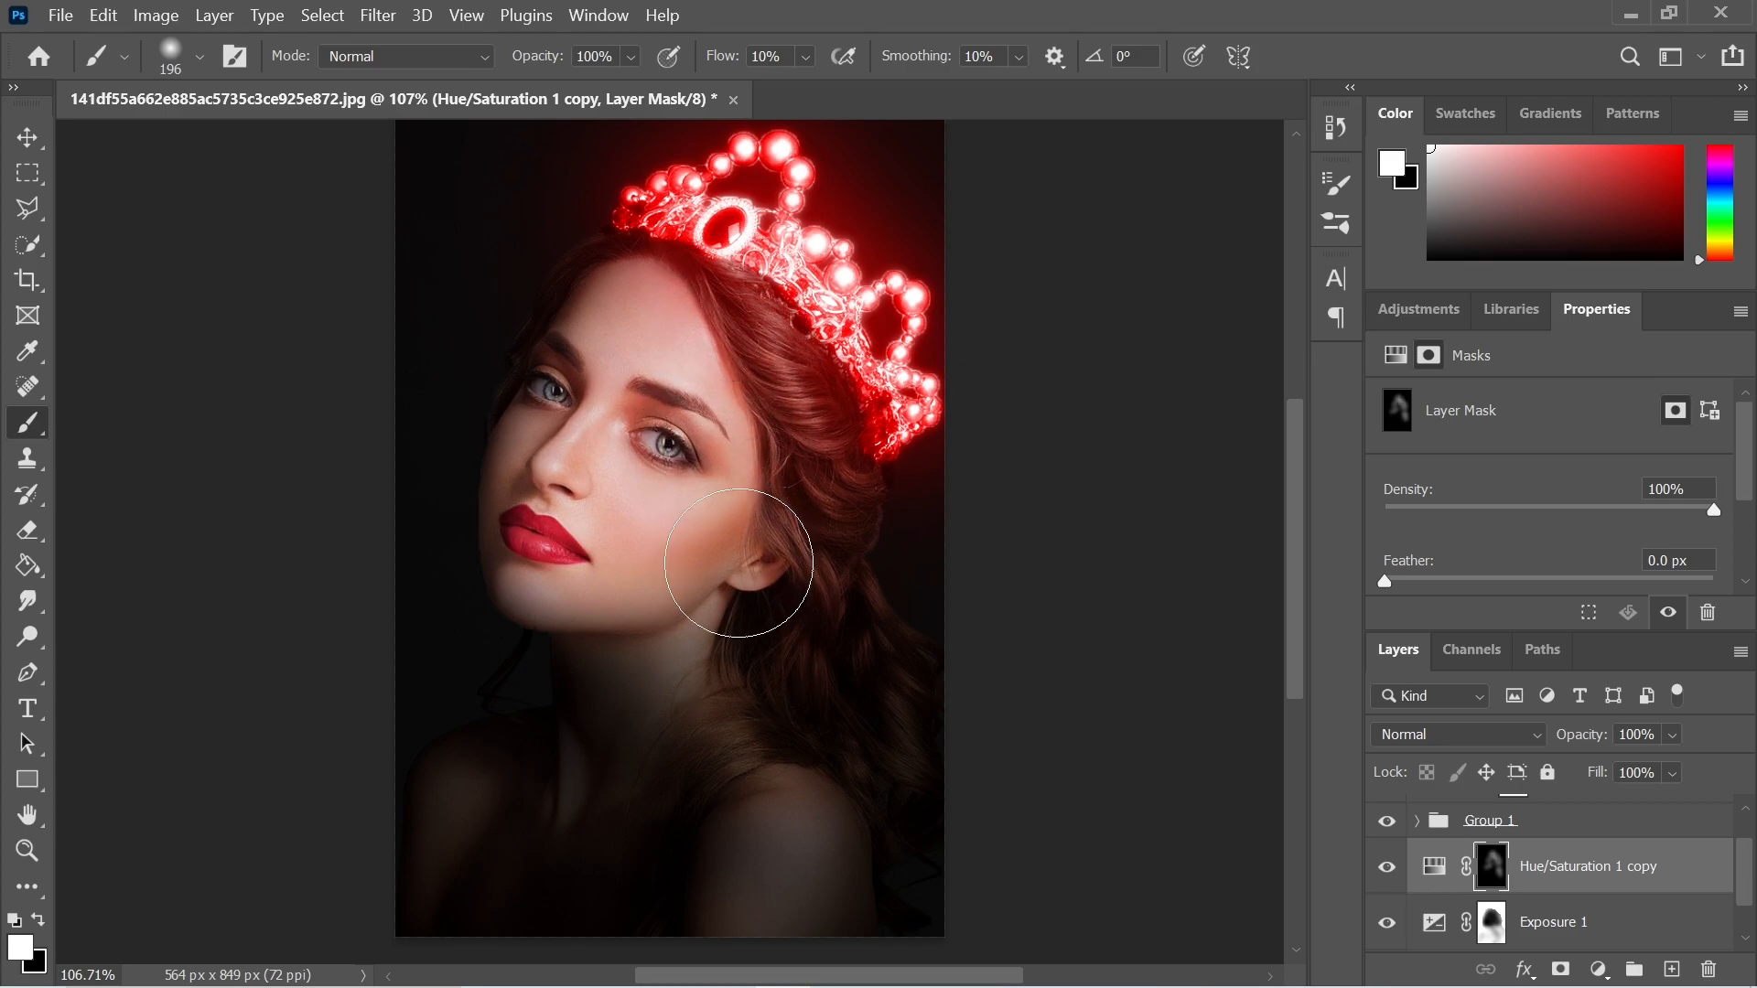